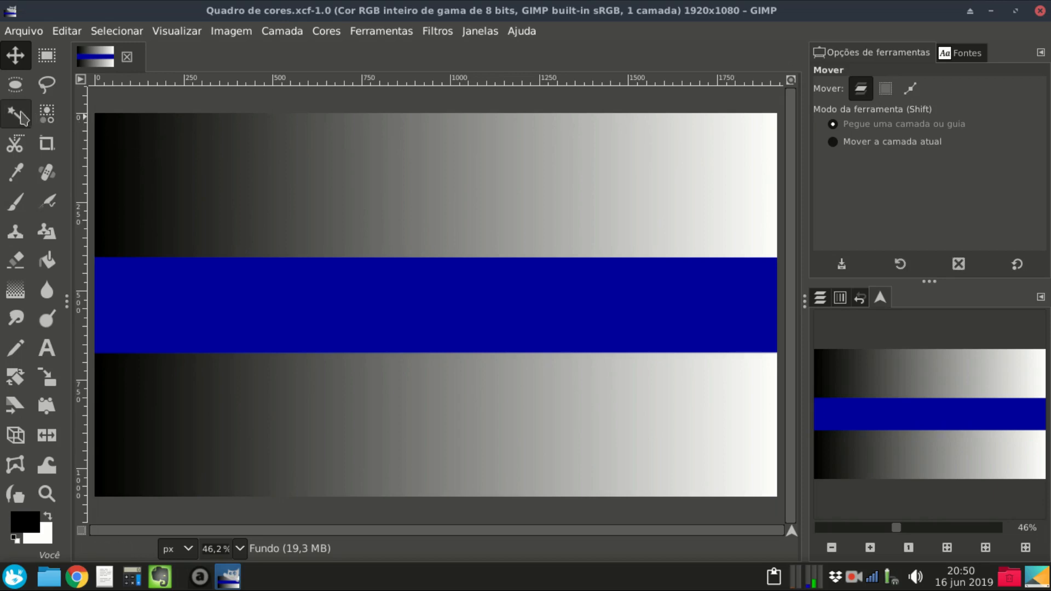
# Step: Activate the Fuzzy Select tool (Seleção contígua) and set its threshold (Limiar) to 20
pyautogui.click(18, 115)
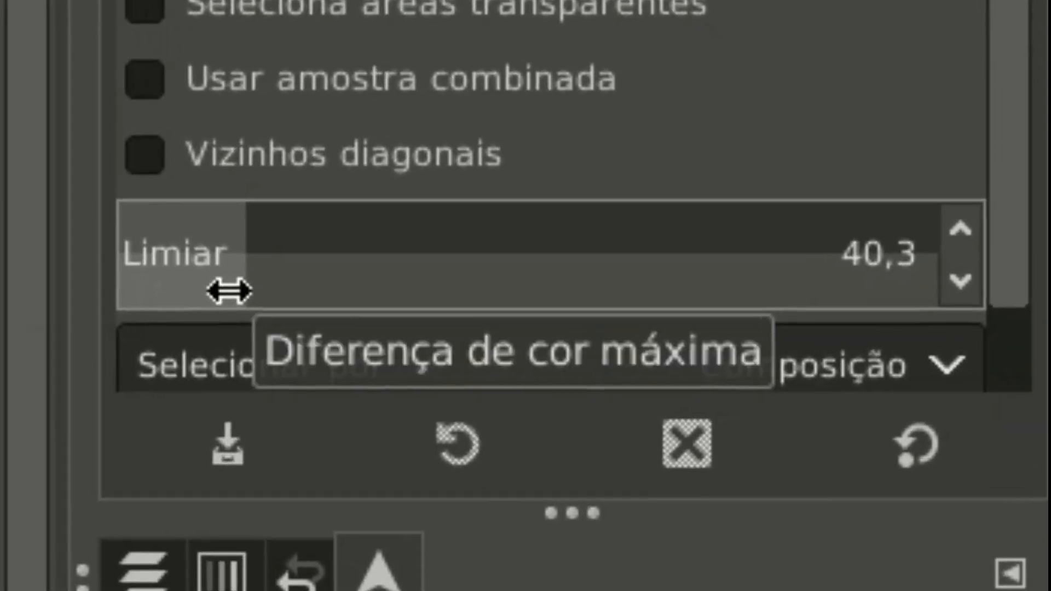
pyautogui.moveTo(371, 298)
pyautogui.mouseDown()
pyautogui.moveTo(578, 300)
pyautogui.moveTo(373, 282)
pyautogui.mouseUp()
pyautogui.moveTo(0, 131); pyautogui.dragTo(0, 161)
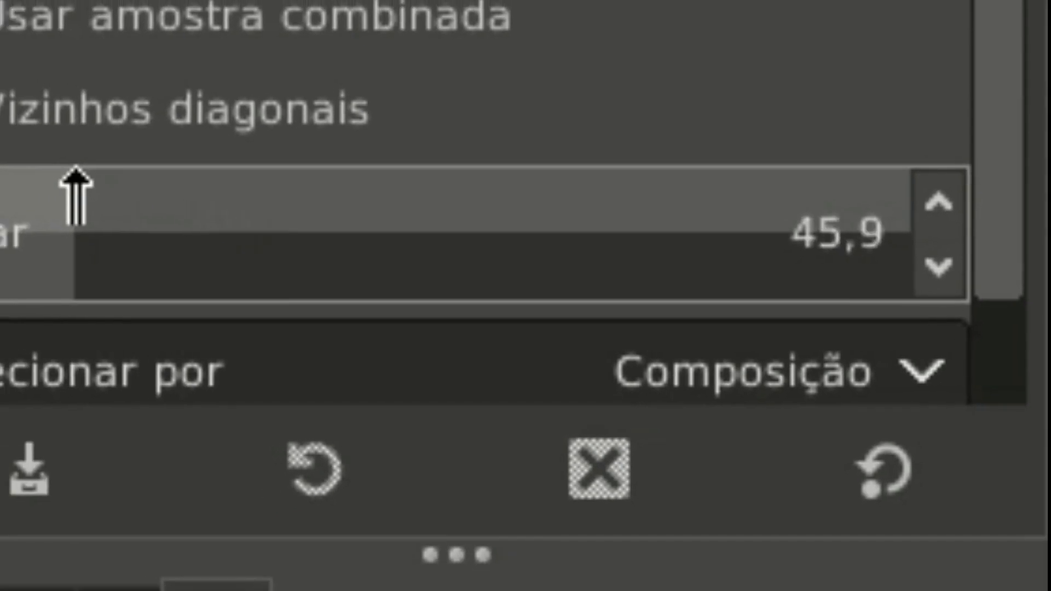
pyautogui.moveTo(76, 195); pyautogui.dragTo(0, 204)
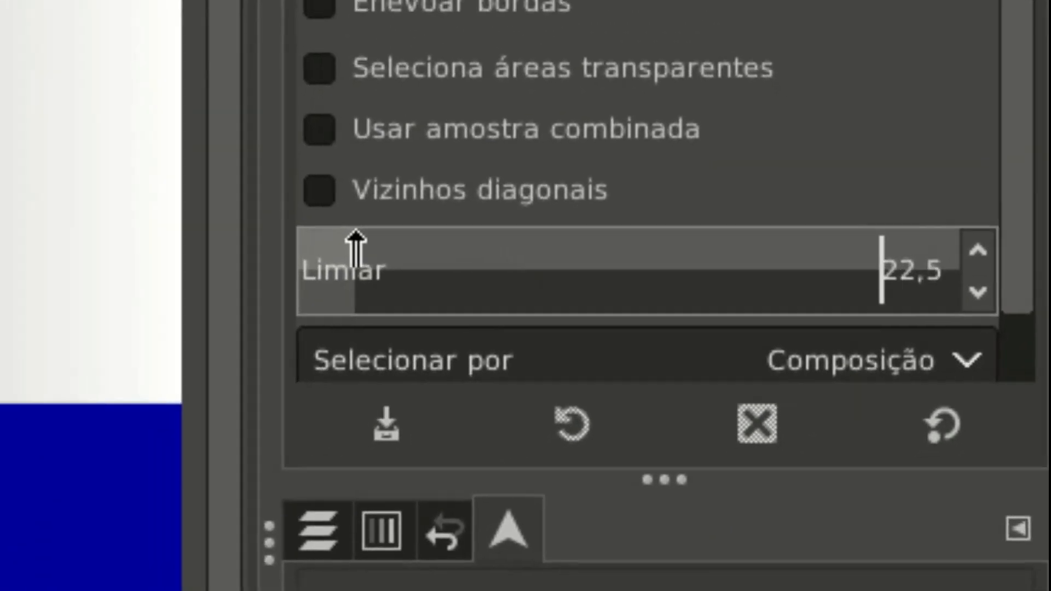
pyautogui.moveTo(356, 234); pyautogui.dragTo(402, 244)
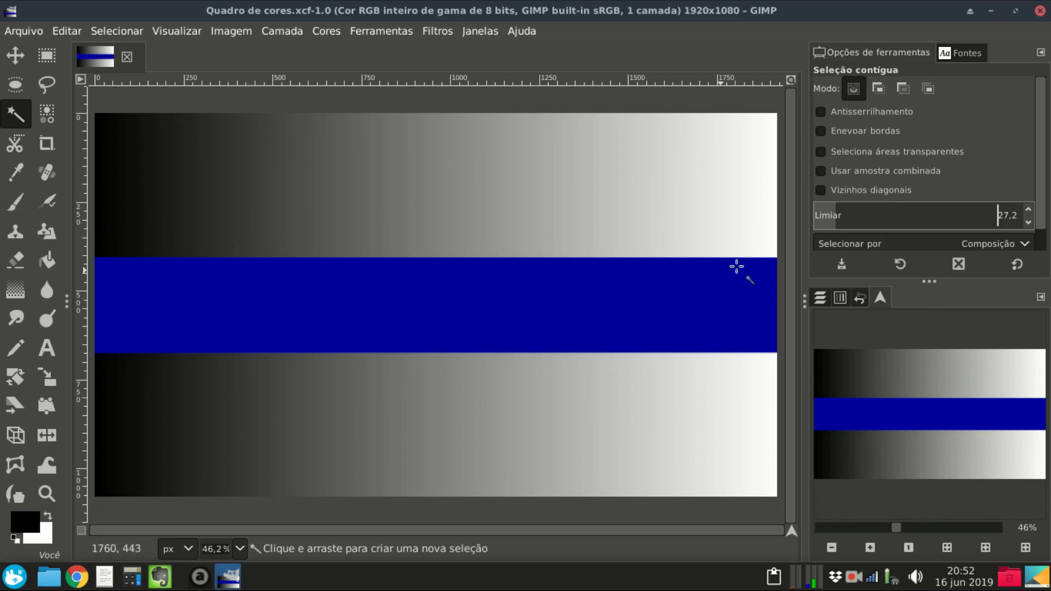
pyautogui.doubleClick(999, 216)
pyautogui.write('20')
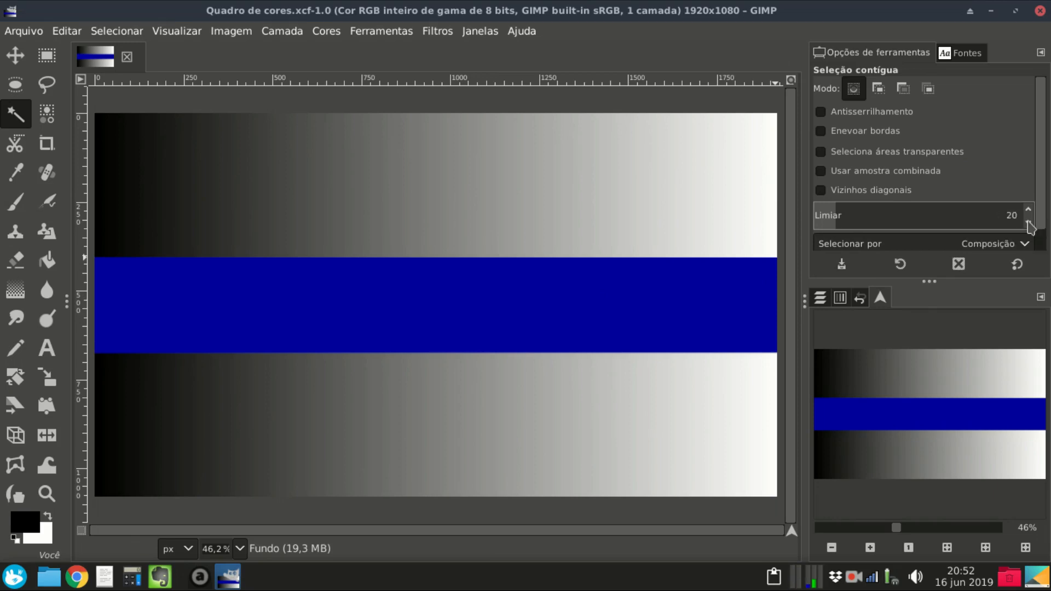
# Step: Fuzzy-select different dark, mid and light grey ranges one at a time across the upper gradient, ending with the blue band
pyautogui.click(436, 170)
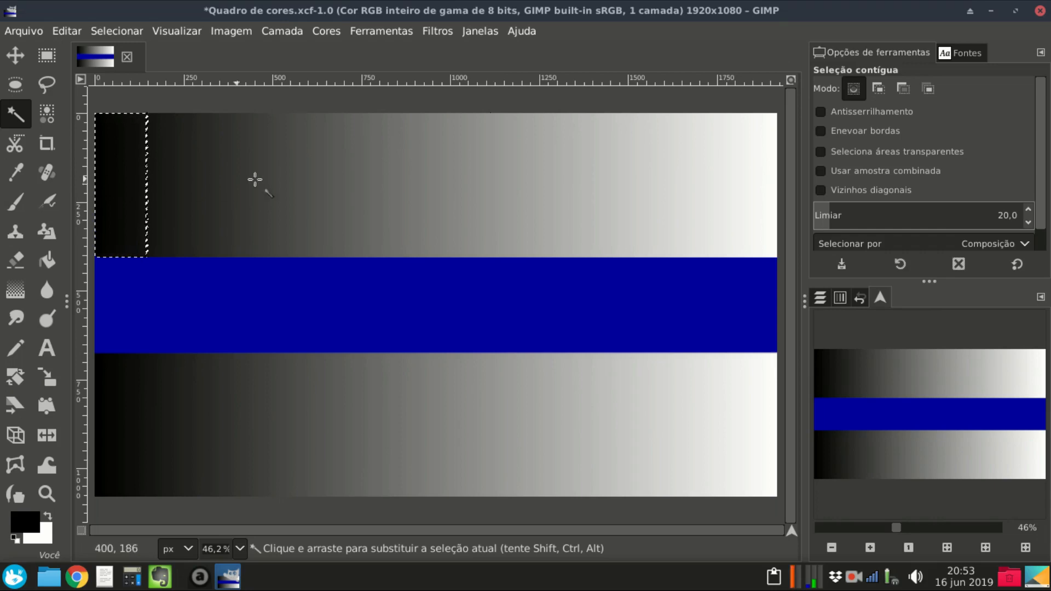
pyautogui.click(775, 174)
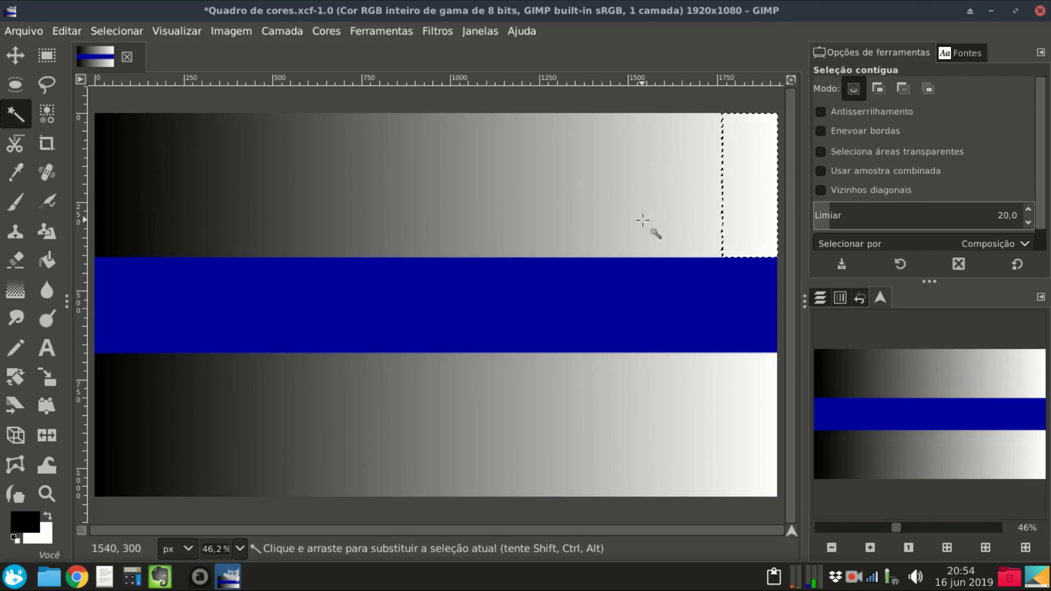
pyautogui.click(652, 189)
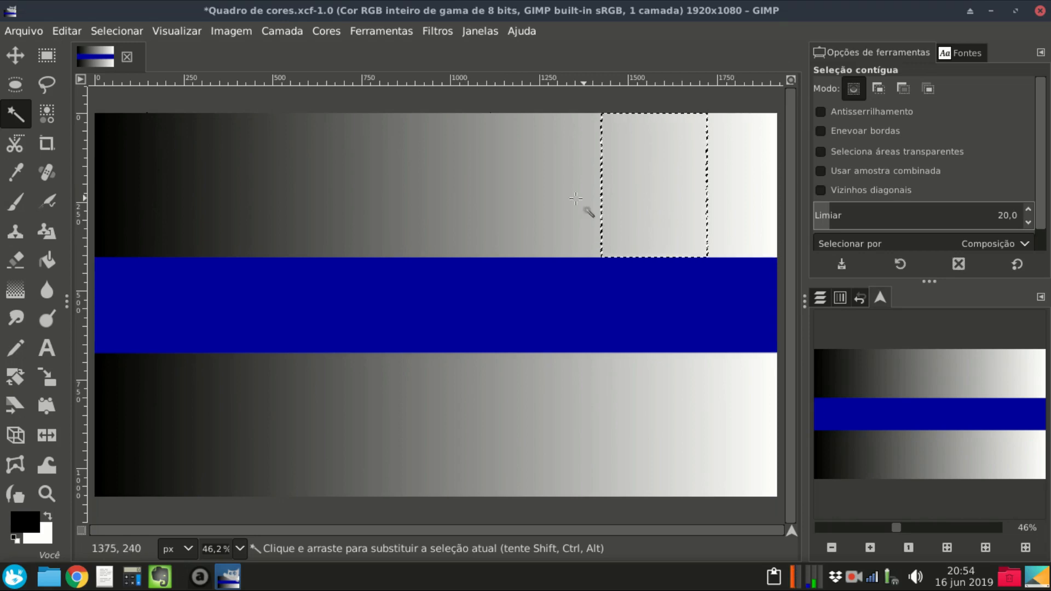
pyautogui.click(534, 197)
pyautogui.click(347, 198)
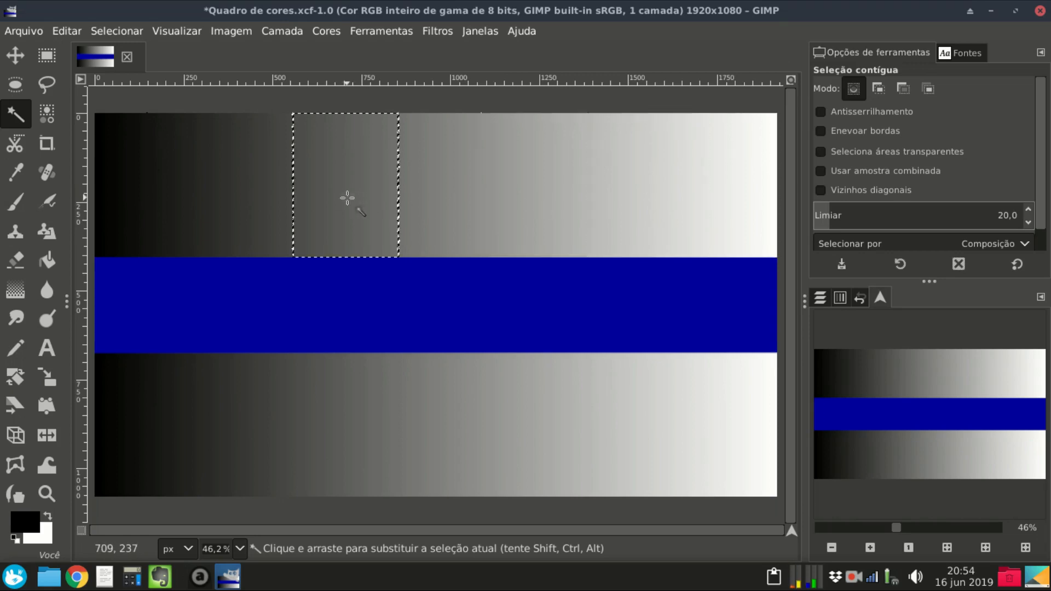
pyautogui.click(236, 203)
pyautogui.click(335, 197)
pyautogui.click(517, 206)
pyautogui.click(216, 217)
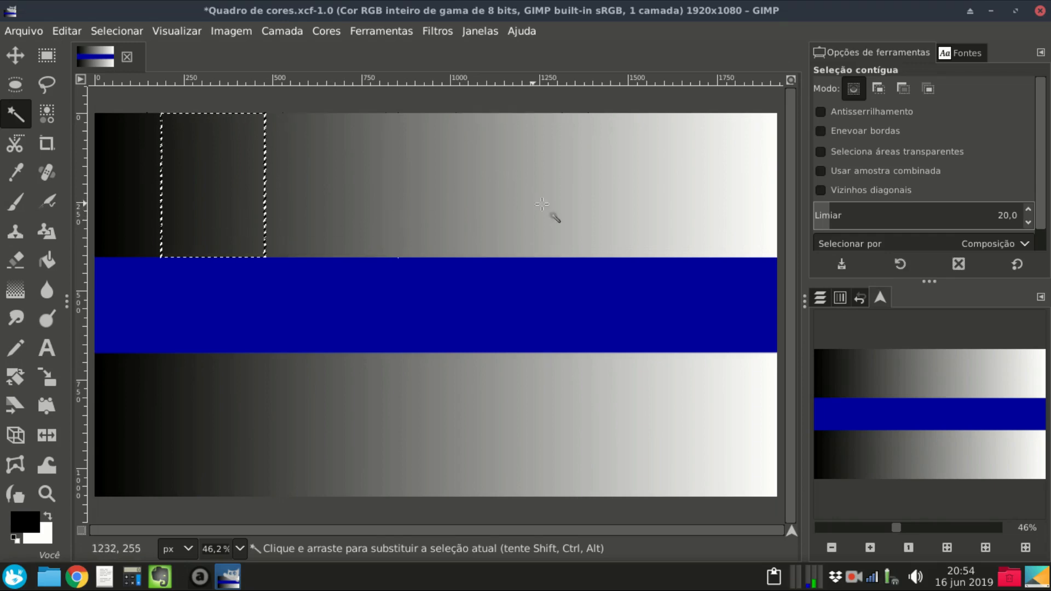
pyautogui.click(685, 200)
pyautogui.click(539, 203)
pyautogui.click(307, 194)
pyautogui.click(435, 197)
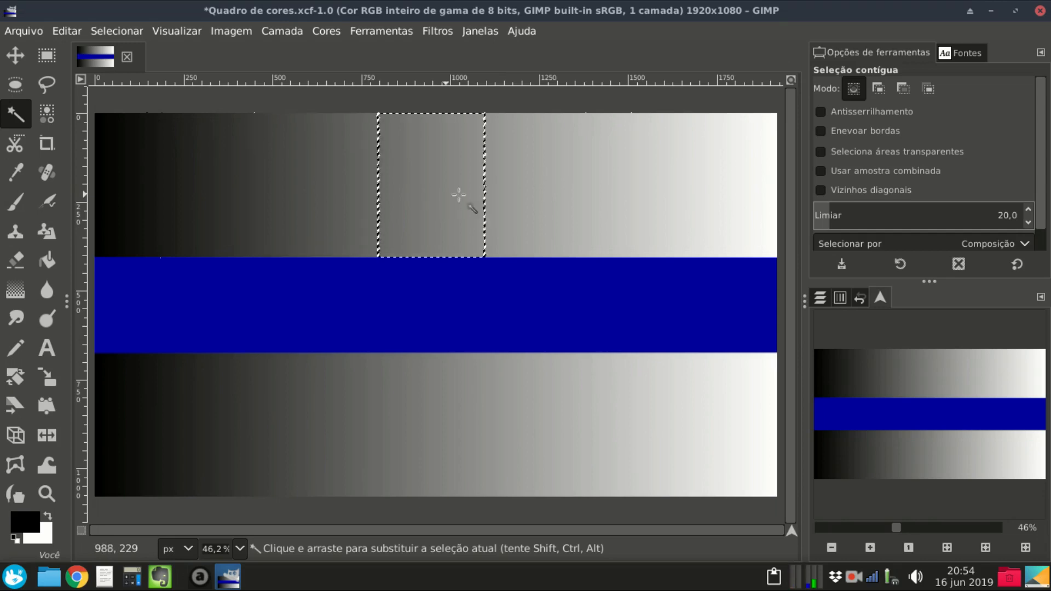
pyautogui.click(553, 205)
pyautogui.click(206, 203)
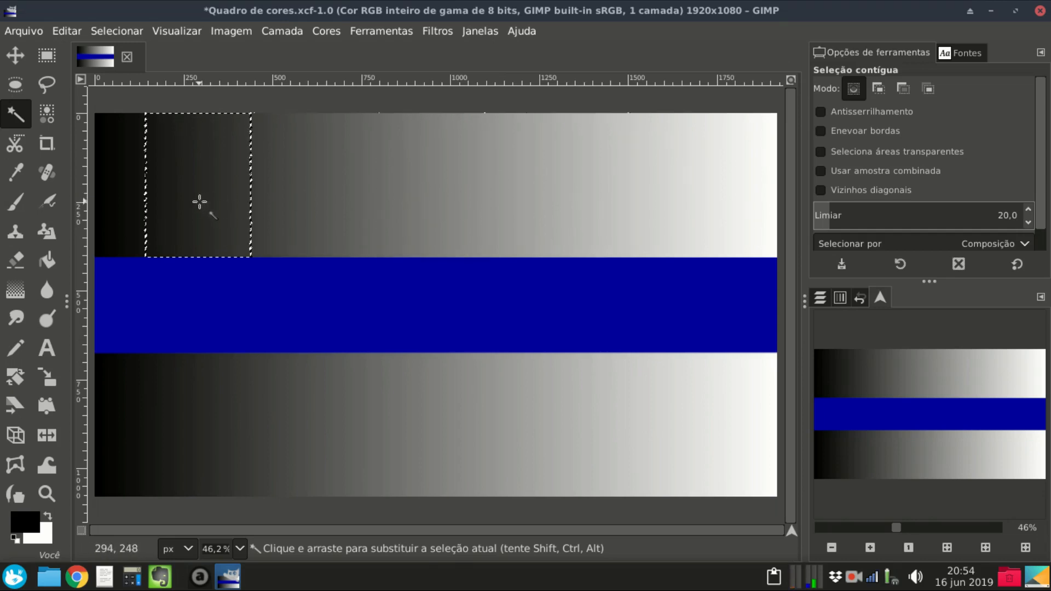
pyautogui.click(357, 195)
pyautogui.click(497, 198)
pyautogui.click(612, 198)
pyautogui.click(481, 198)
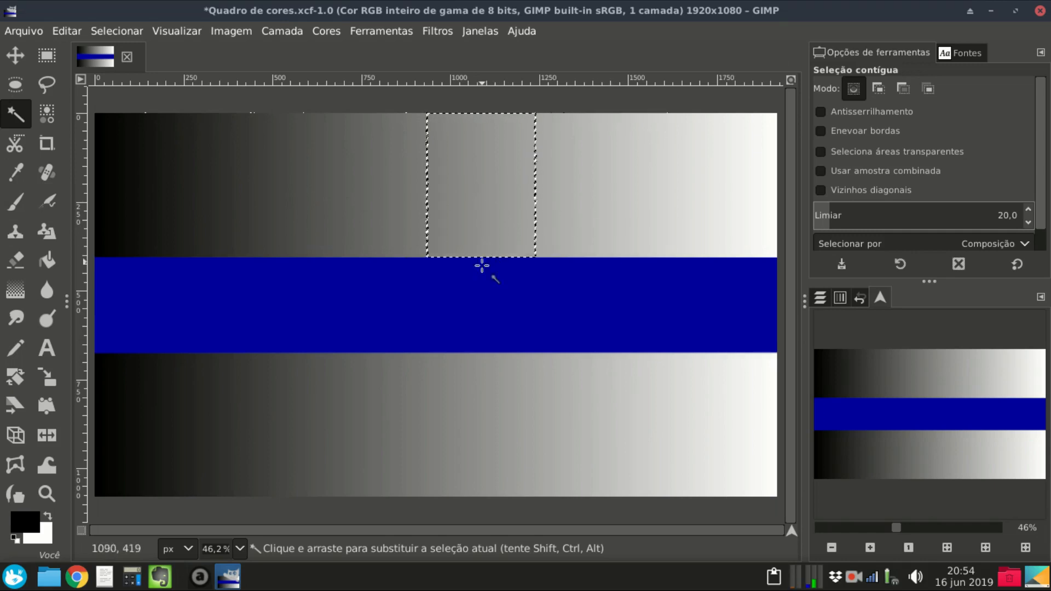
pyautogui.click(477, 298)
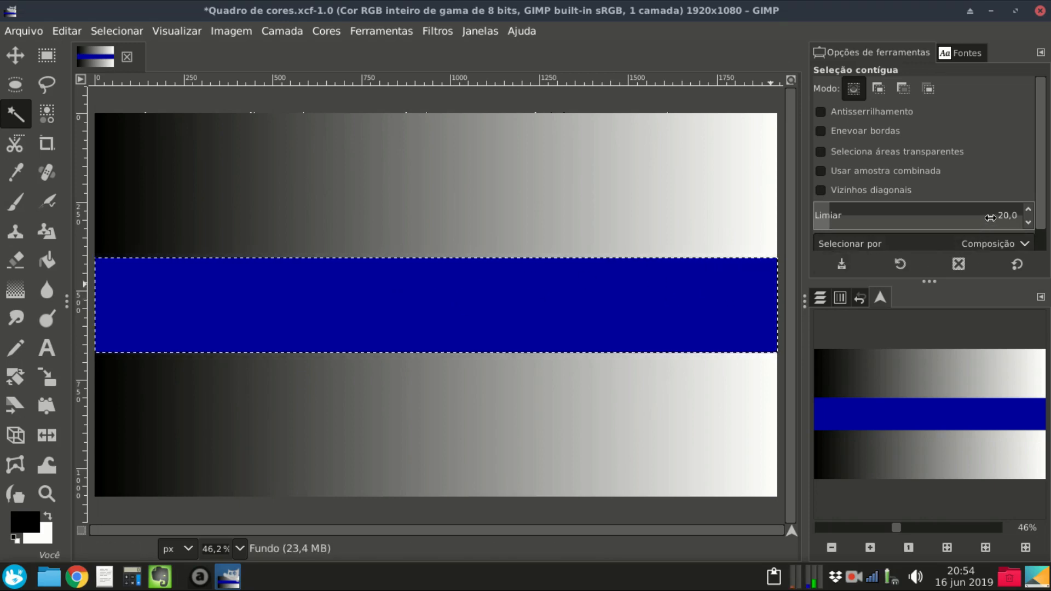
# Step: Set the threshold to 2 and sample a mid-grey tone in the upper gradient and the blue band
pyautogui.moveTo(1004, 215); pyautogui.dragTo(1045, 224)
pyautogui.press('BackSpace')
pyautogui.press('Return')
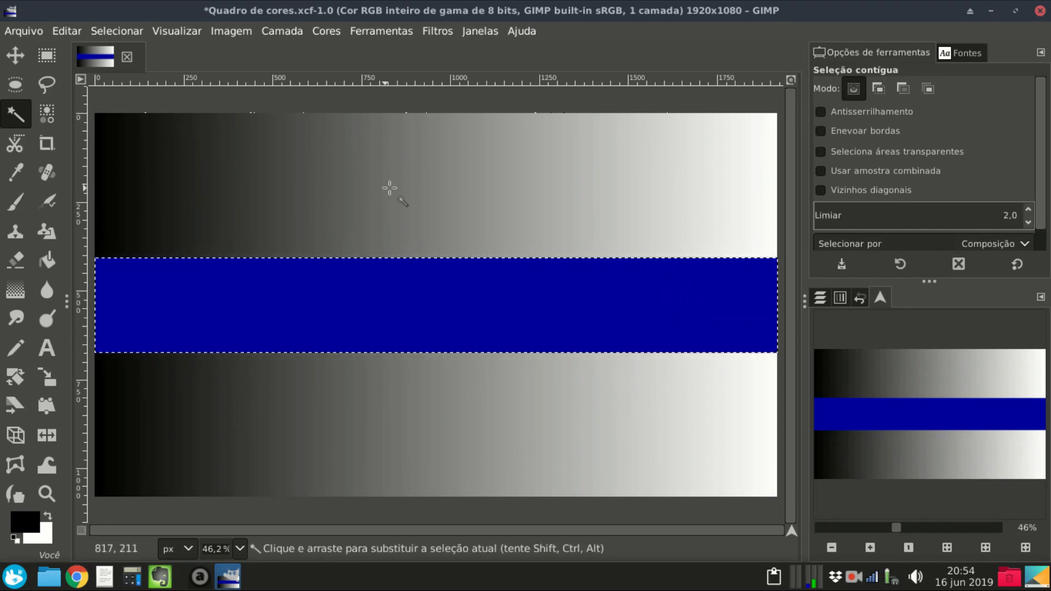
pyautogui.click(414, 181)
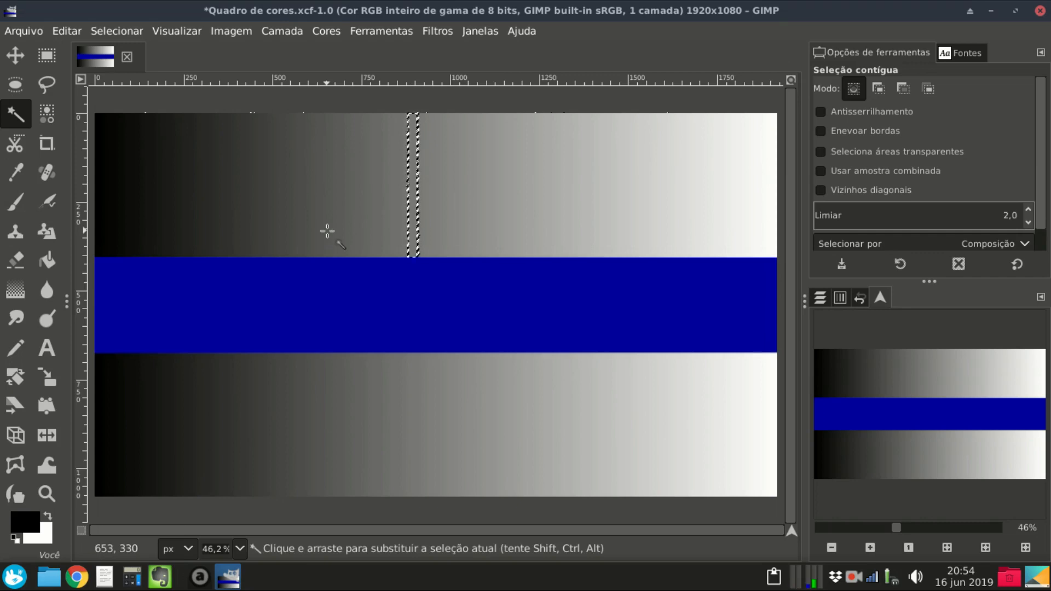
pyautogui.click(347, 289)
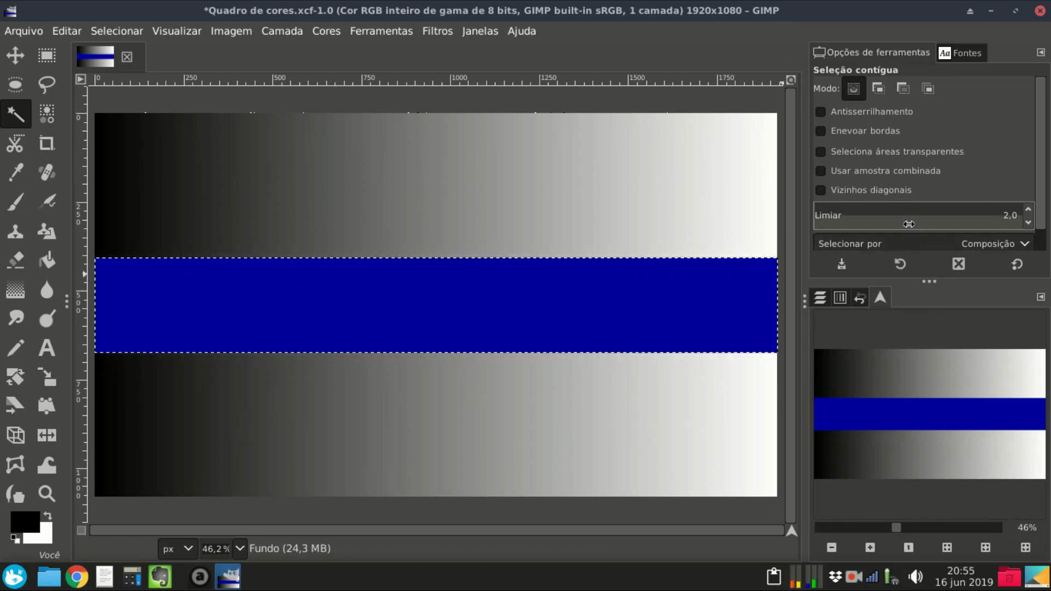
# Step: Set the threshold to 60 and sample mid-grey and dark-grey ranges in the upper gradient
pyautogui.doubleClick(1010, 216)
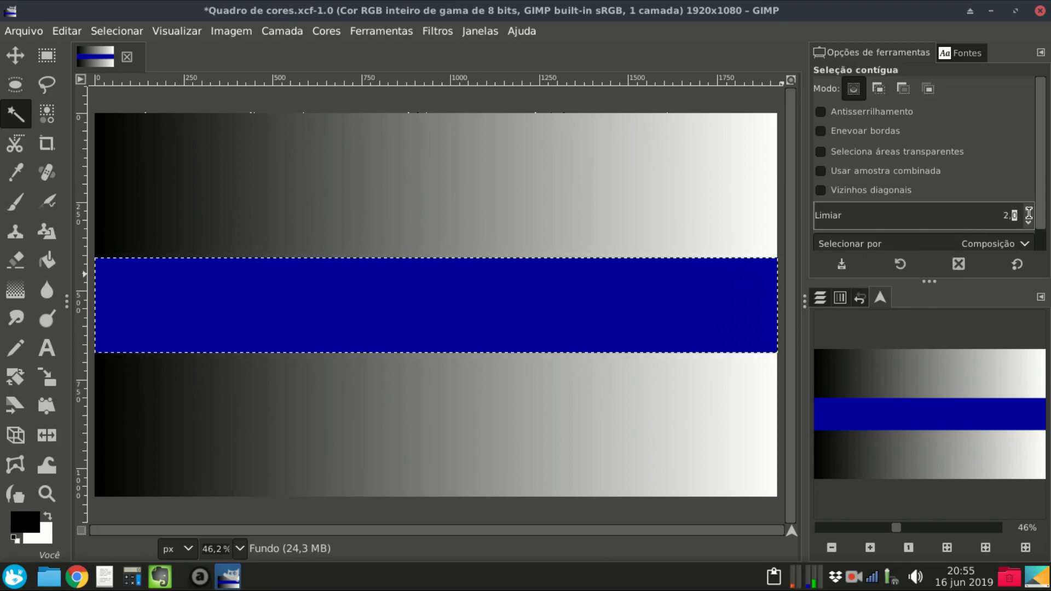
pyautogui.press('BackSpace')
pyautogui.press('BackSpace')
pyautogui.press('BackSpace')
pyautogui.write('60')
pyautogui.press('Return')
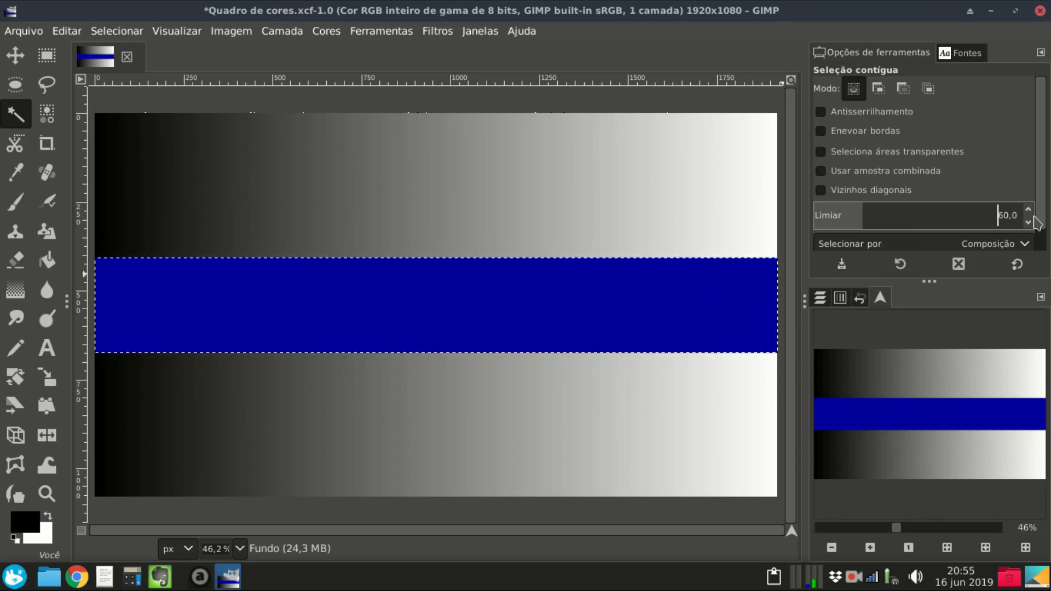
pyautogui.click(485, 192)
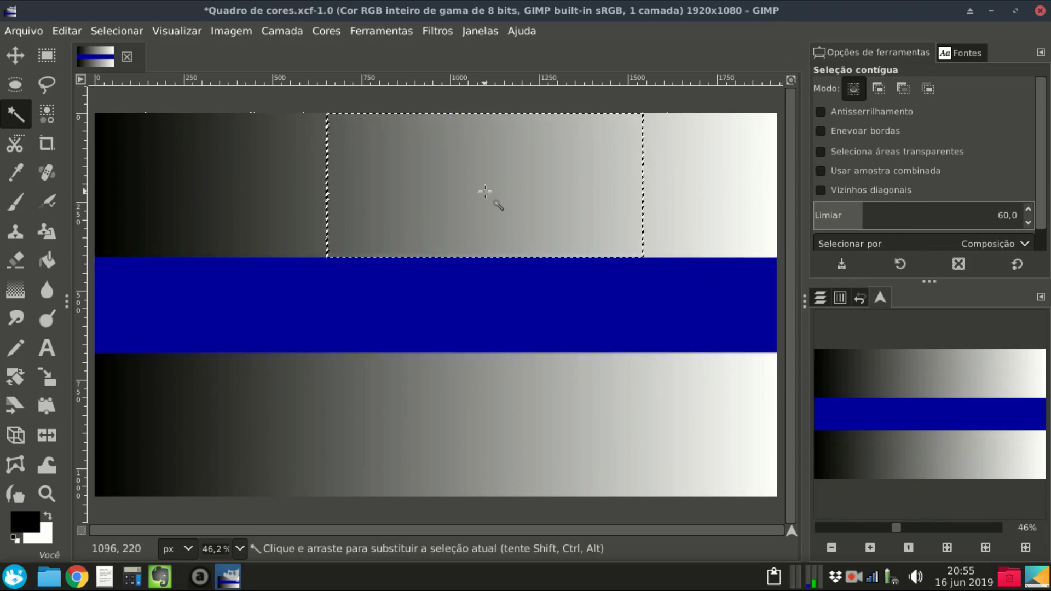
pyautogui.click(285, 193)
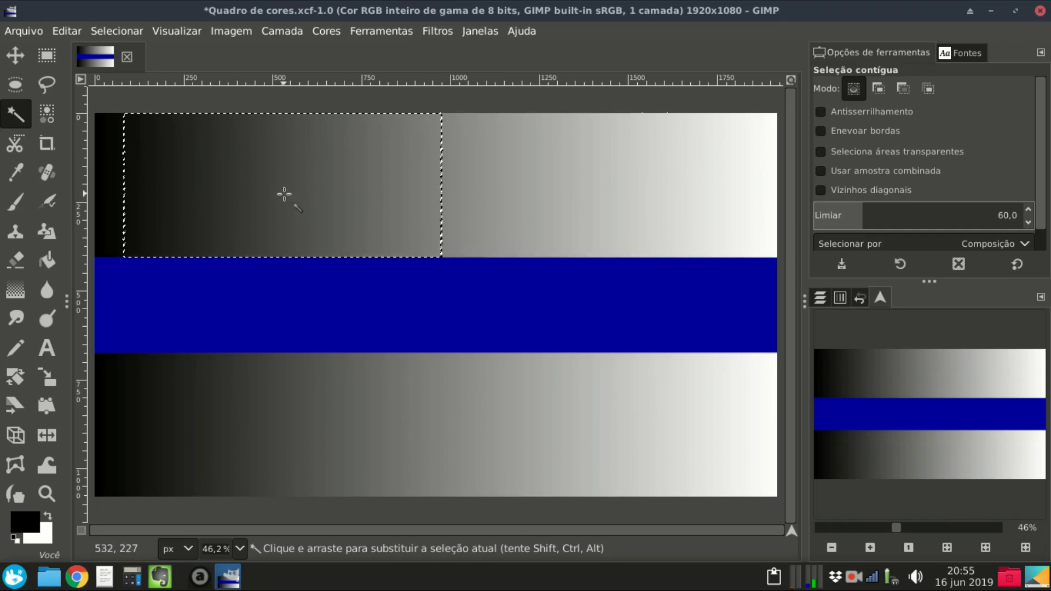
pyautogui.click(460, 192)
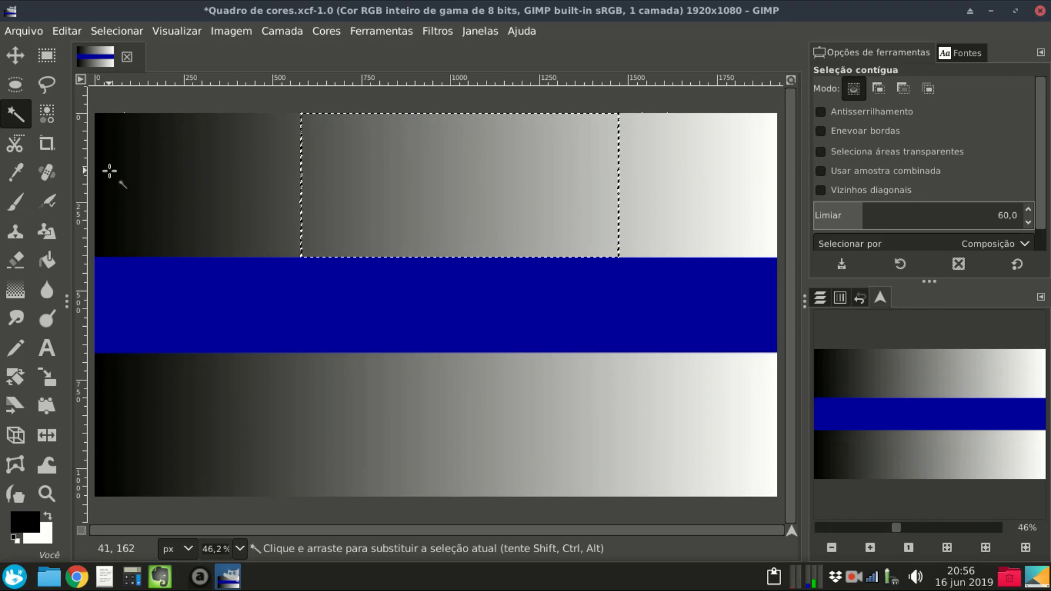
# Step: Use Select by Color (Selecionar por cor) at threshold 15 to sample various grey tones, one at a time, across the upper gradient
pyautogui.click(47, 119)
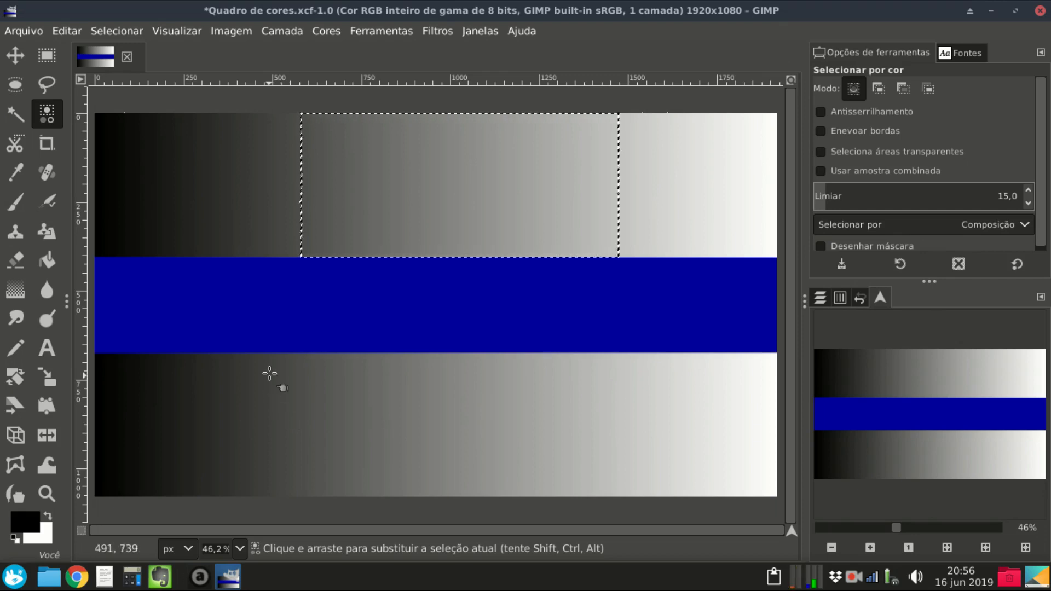
pyautogui.click(256, 200)
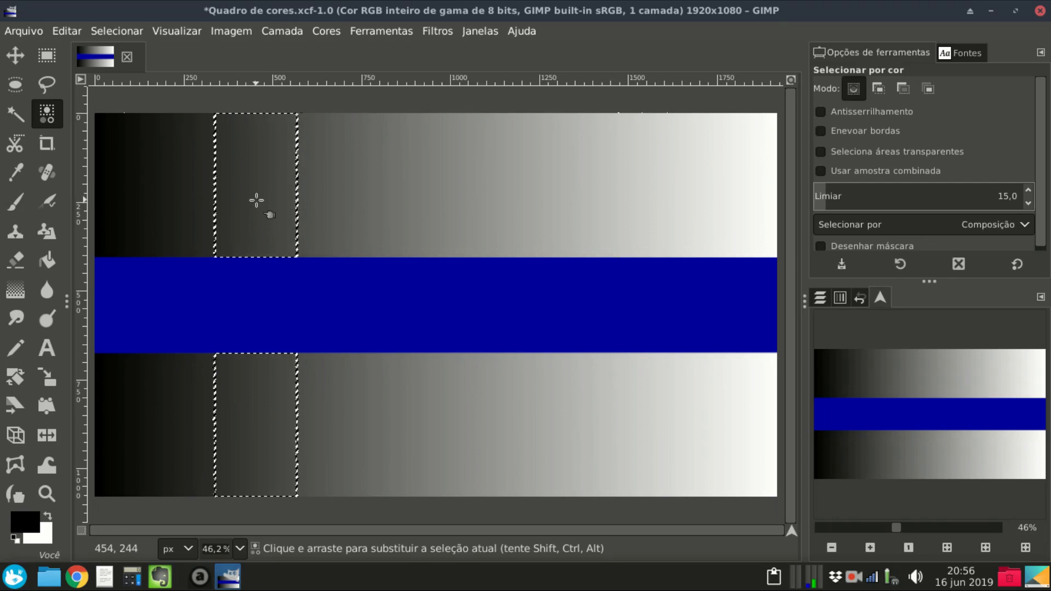
pyautogui.click(378, 201)
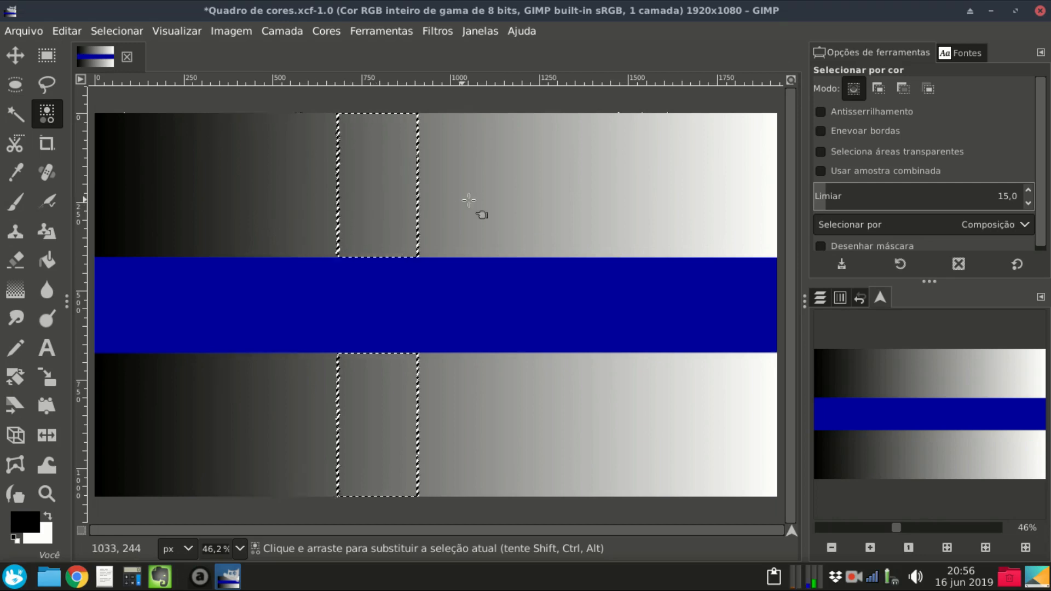
pyautogui.click(509, 205)
pyautogui.click(639, 212)
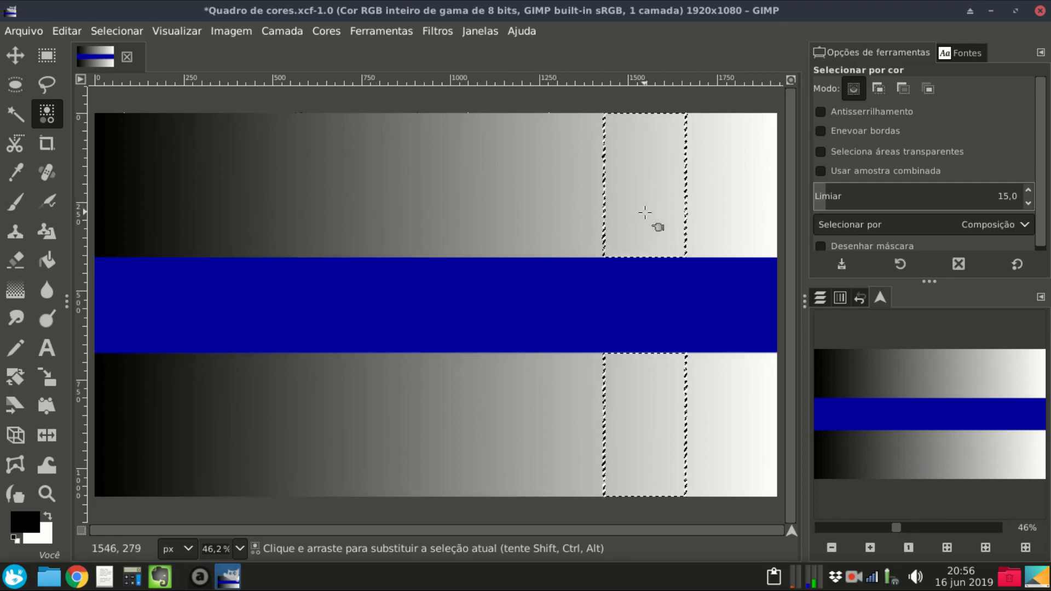
pyautogui.click(713, 212)
pyautogui.click(531, 214)
pyautogui.click(378, 197)
pyautogui.click(252, 197)
pyautogui.click(182, 196)
pyautogui.click(285, 199)
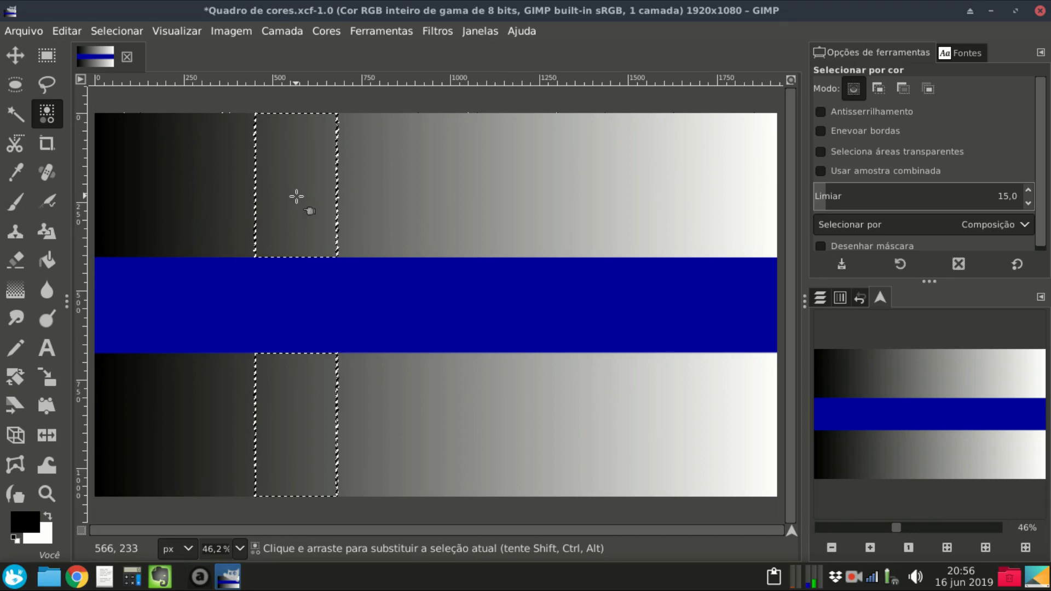
pyautogui.click(625, 215)
pyautogui.click(361, 217)
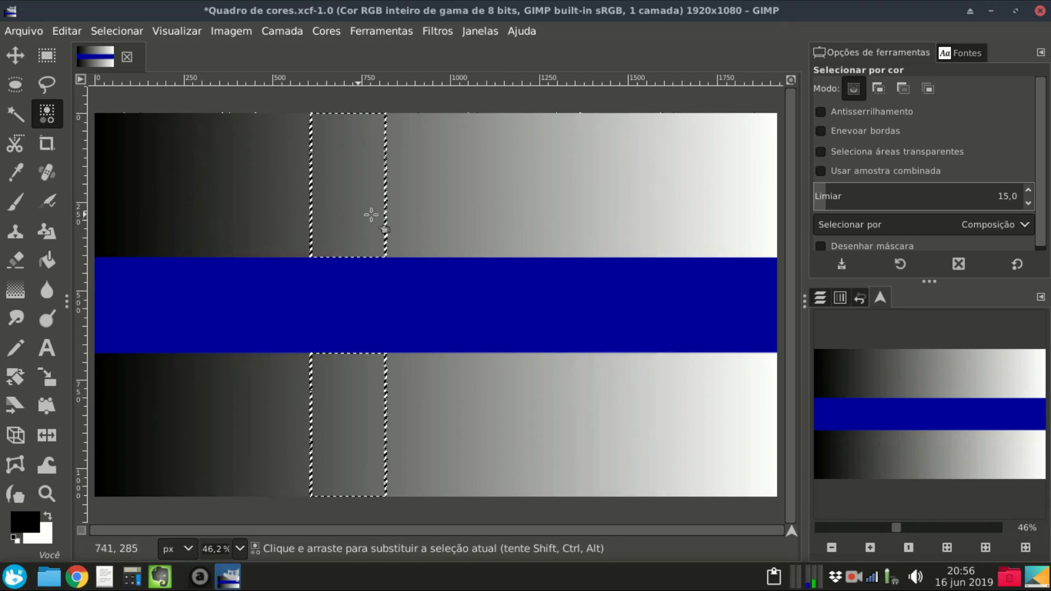
pyautogui.click(476, 225)
pyautogui.click(161, 206)
pyautogui.click(261, 201)
pyautogui.click(372, 198)
pyautogui.click(458, 203)
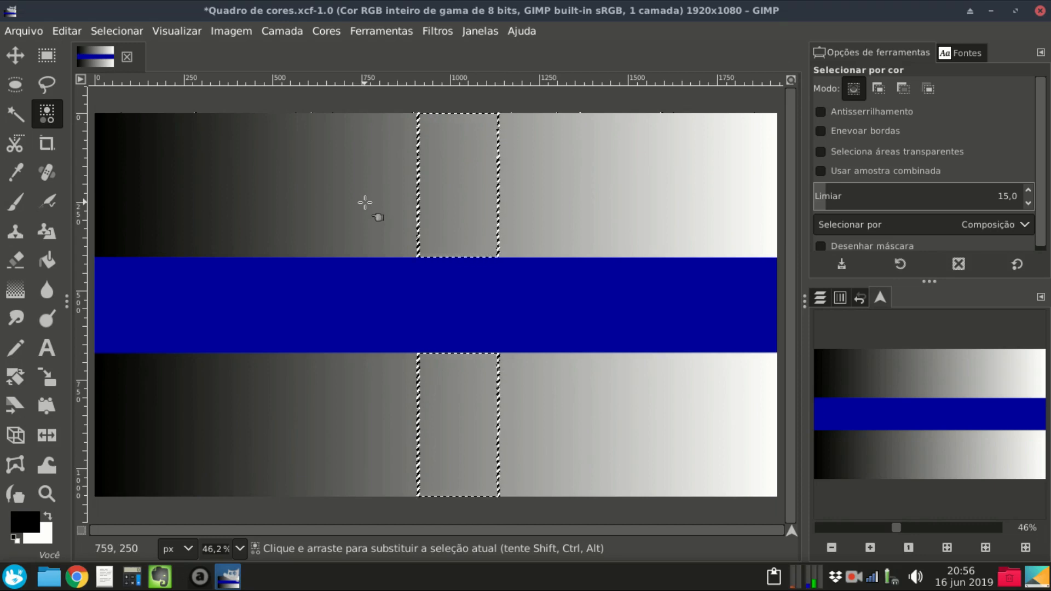
# Step: Clear the selection and set the Fuzzy Select threshold to 20
pyautogui.click(134, 38)
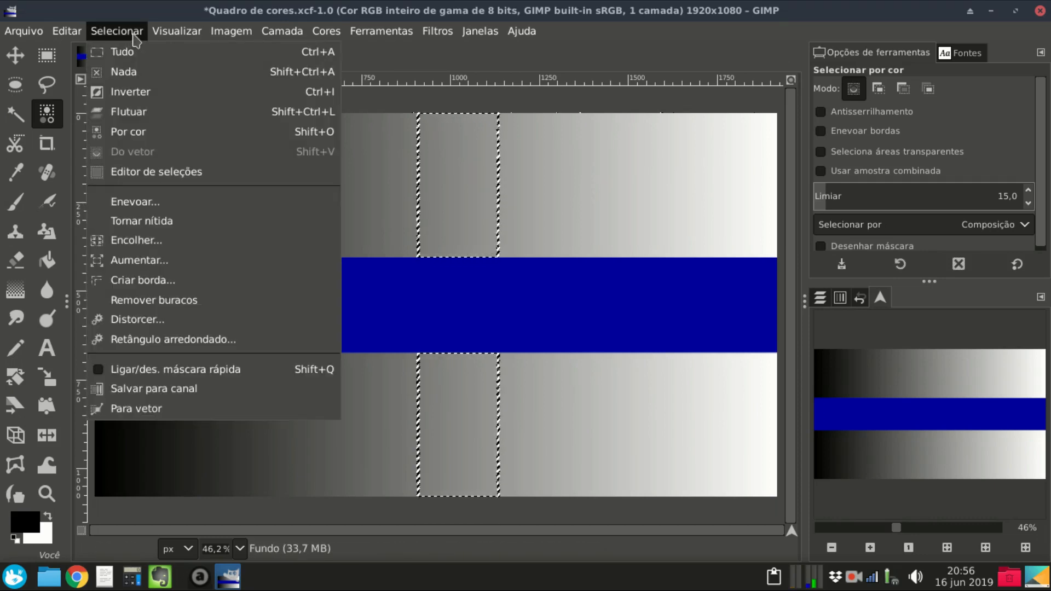
pyautogui.click(124, 71)
pyautogui.click(15, 114)
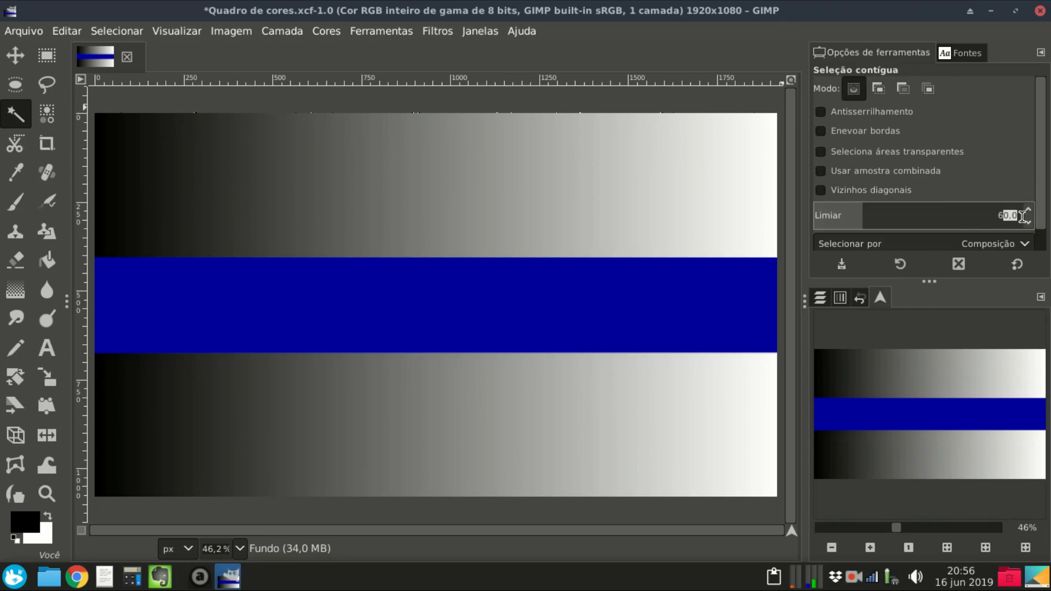
pyautogui.press('BackSpace')
pyautogui.write('20')
pyautogui.press('Return')
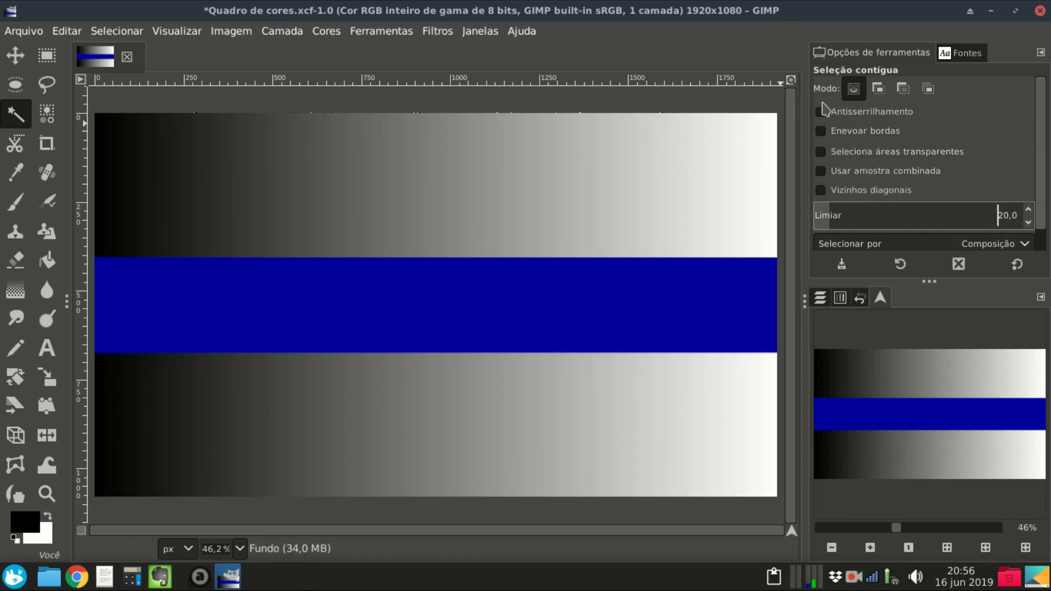
# Step: In add mode, build a combined selection of separate grey ranges in both gradients plus the blue band
pyautogui.click(877, 90)
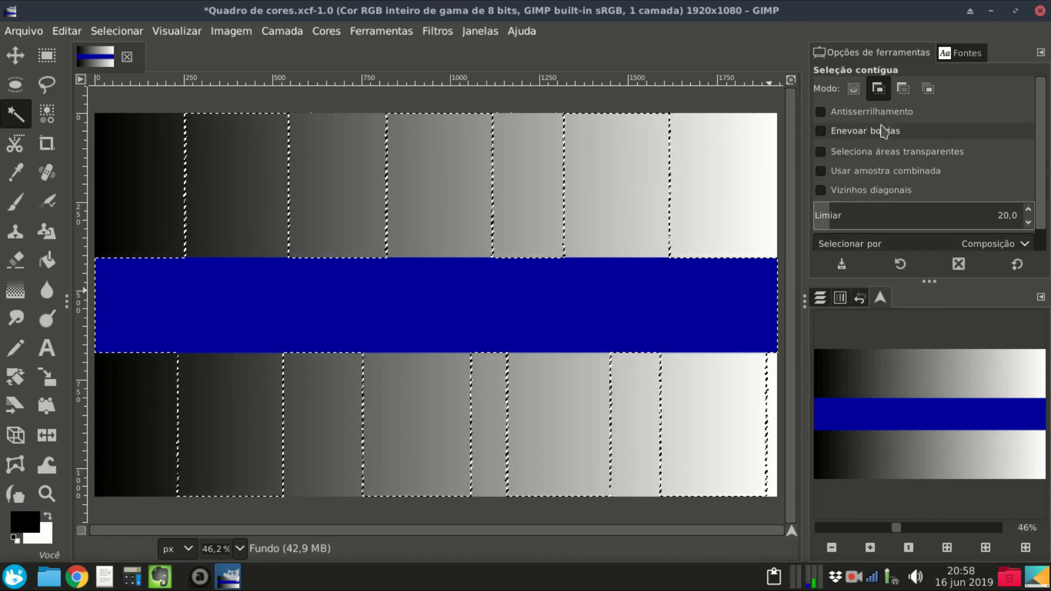
# Step: Subtract the blue band and a mid-grey range of the upper gradient from the current selection
pyautogui.click(902, 93)
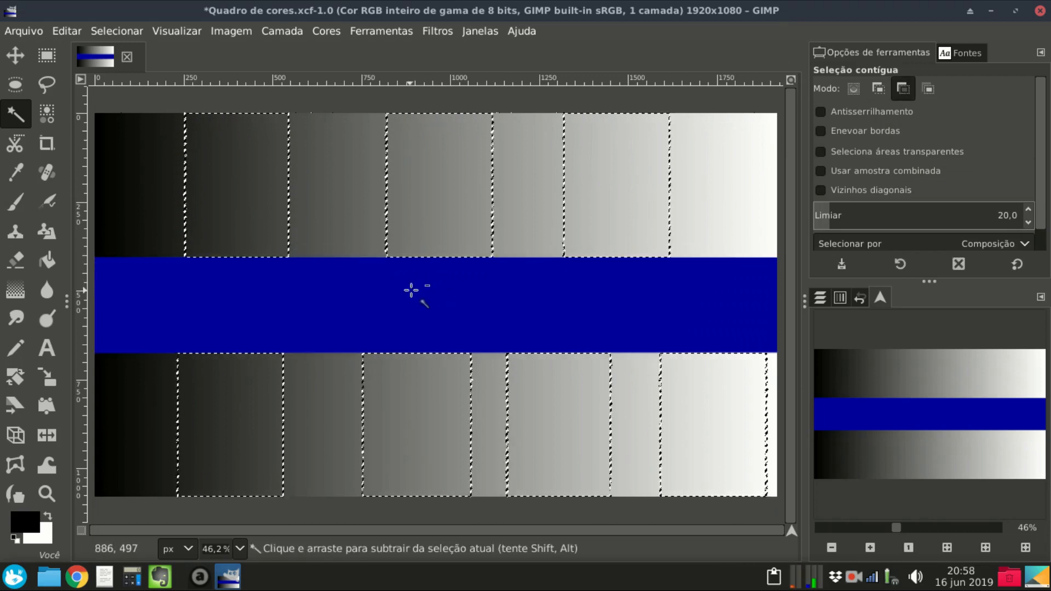
pyautogui.click(487, 226)
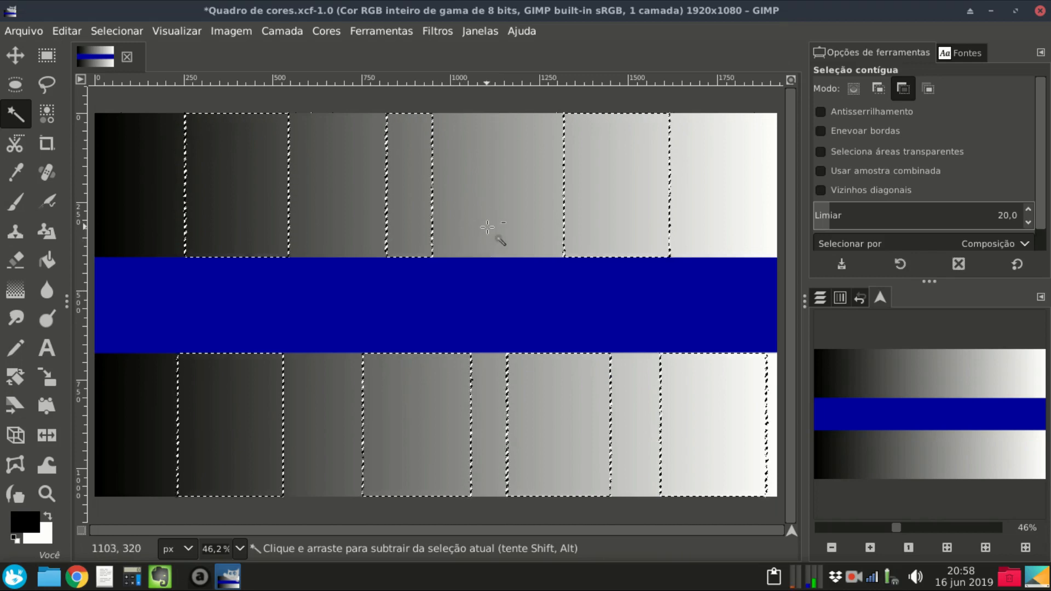
# Step: Subtract more grey ranges in both gradients from the selection, and intersect the remainder with a mid-grey range of the lower gradient
pyautogui.click(274, 242)
pyautogui.click(586, 245)
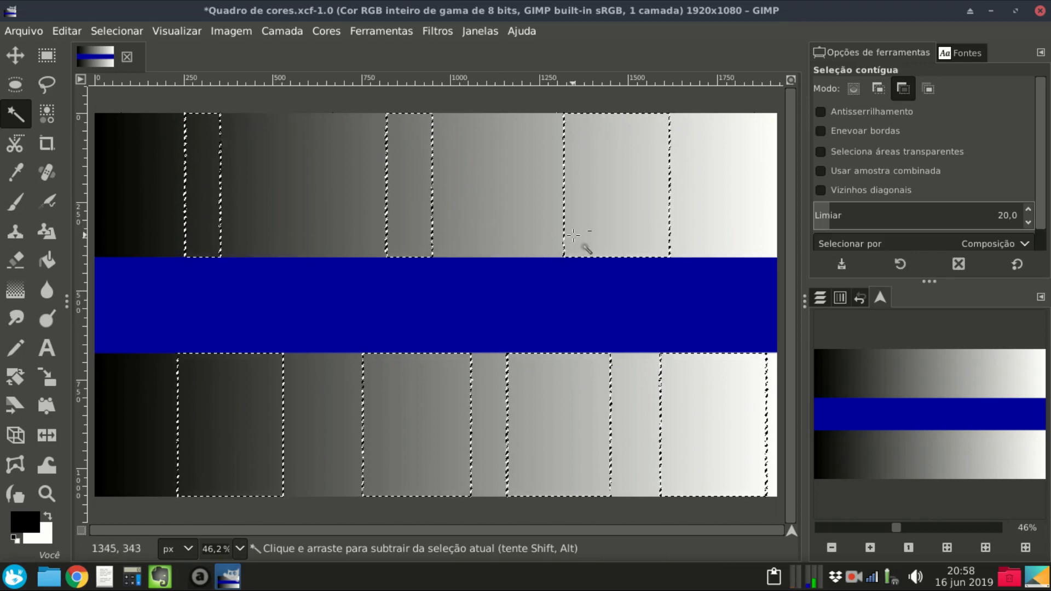
pyautogui.click(404, 454)
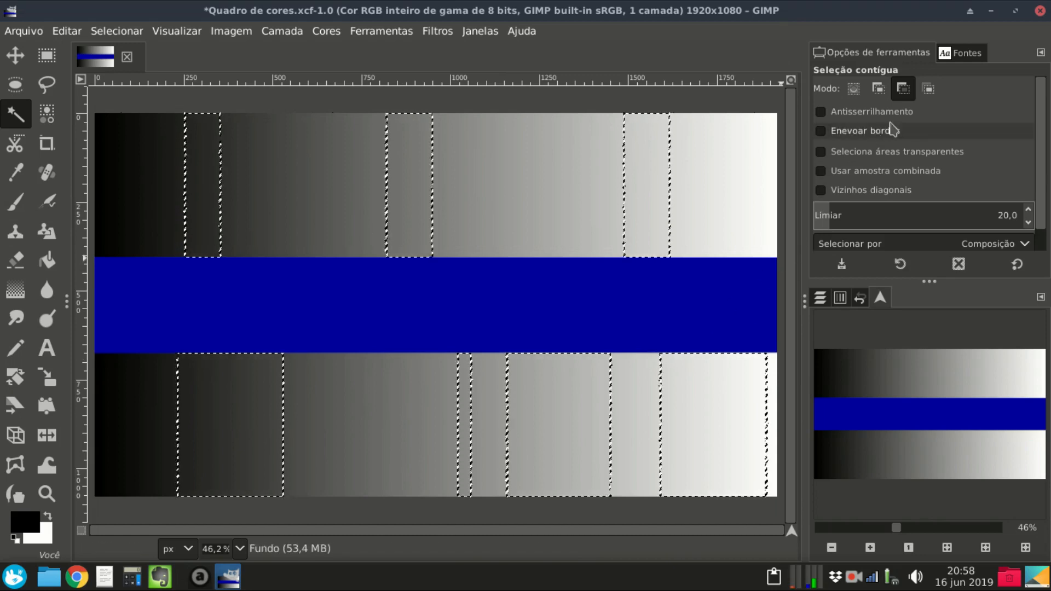
pyautogui.click(928, 89)
pyautogui.click(496, 446)
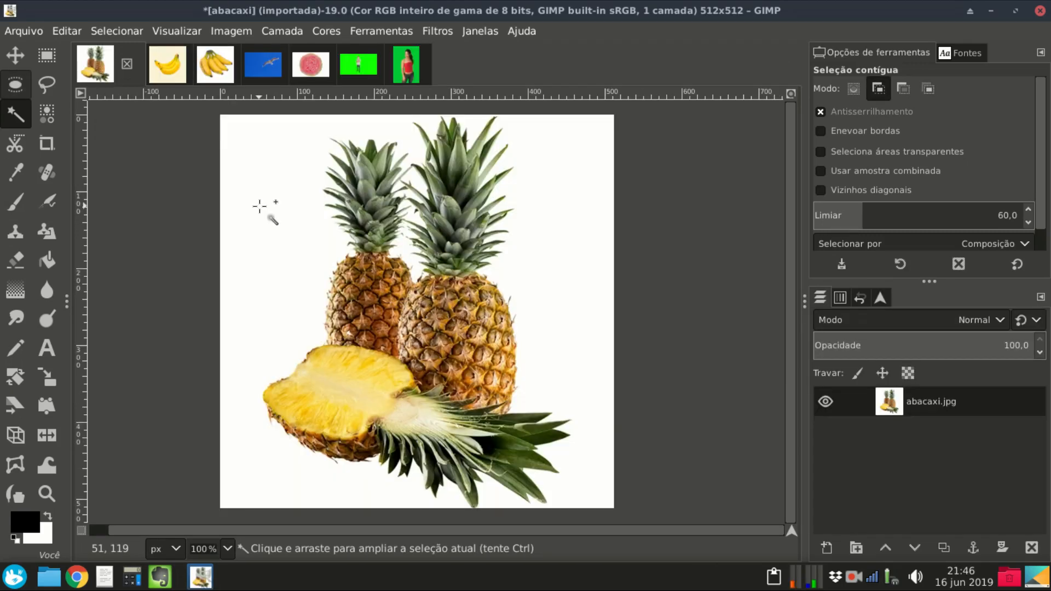
# Step: Delete the light backgrounds of the abacaxi, banana and banana2 images using Fuzzy Select in add mode at threshold 60
pyautogui.click(262, 207)
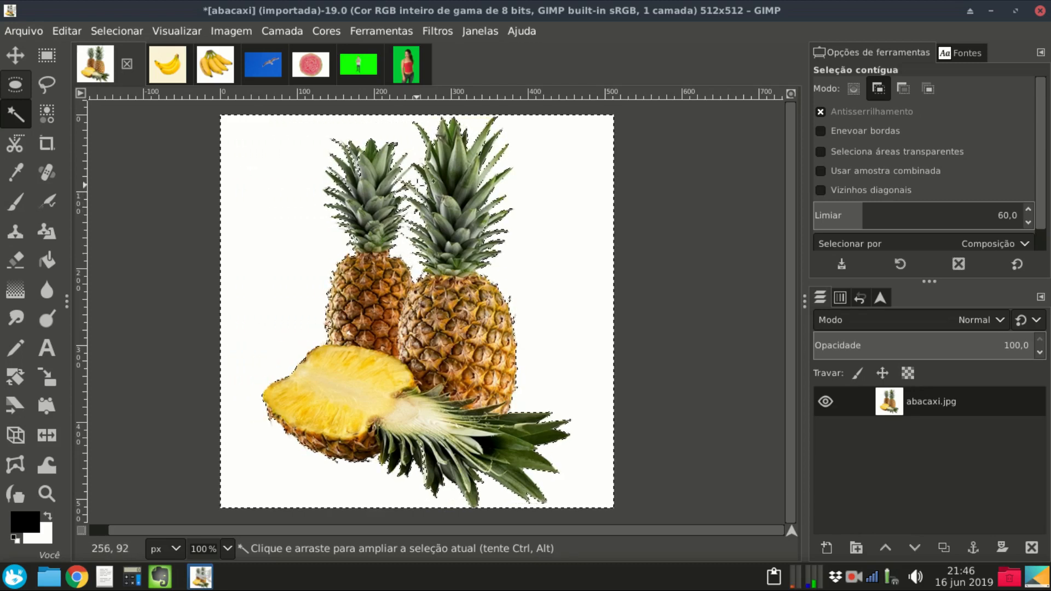
pyautogui.press('Delete')
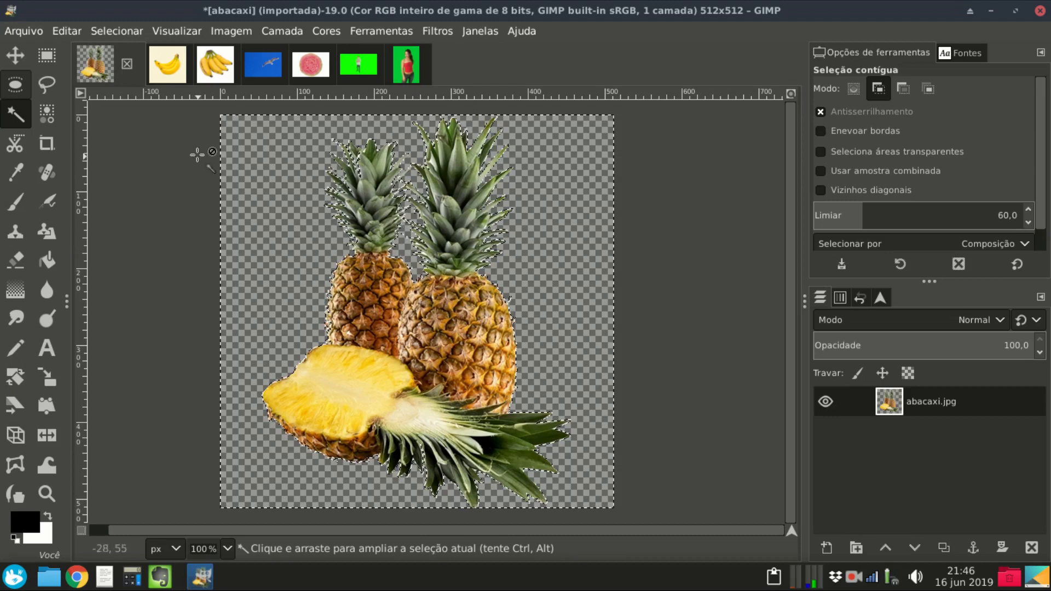
pyautogui.click(167, 68)
pyautogui.press('Delete')
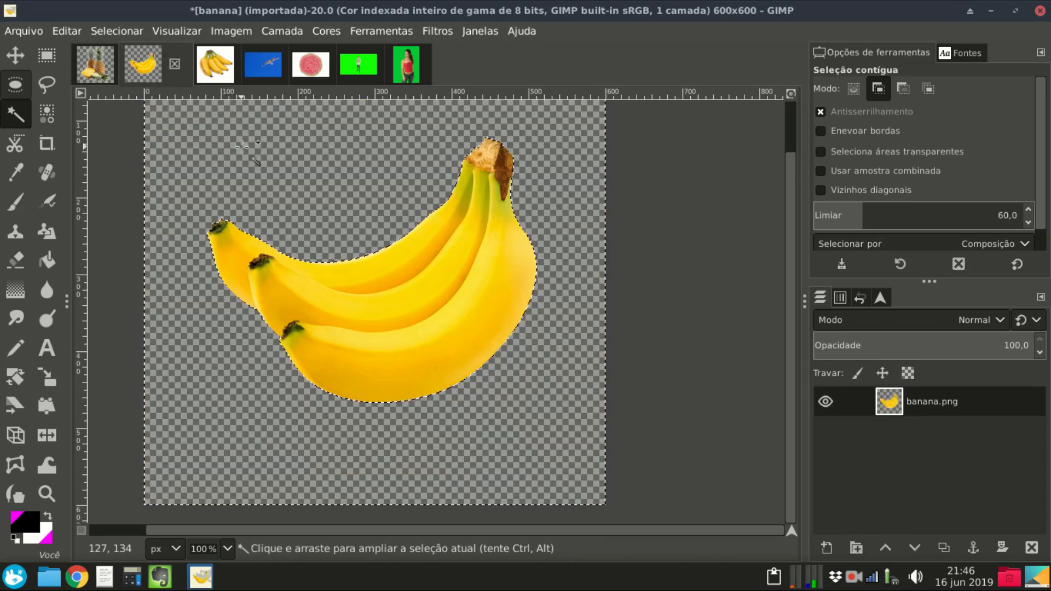
pyautogui.hotkey('ctrl', 'Tab')
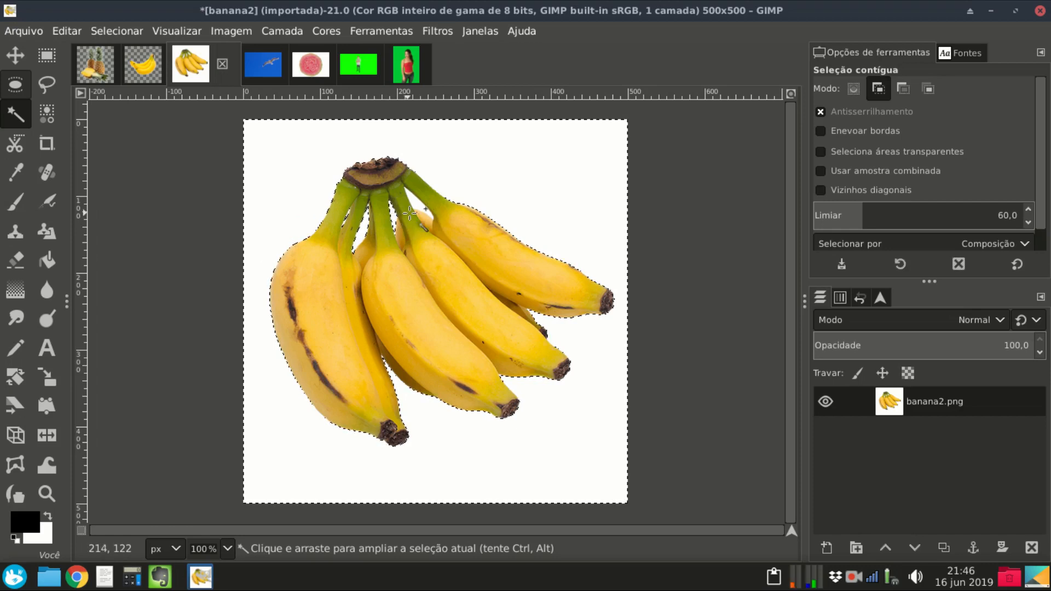
pyautogui.press('Delete')
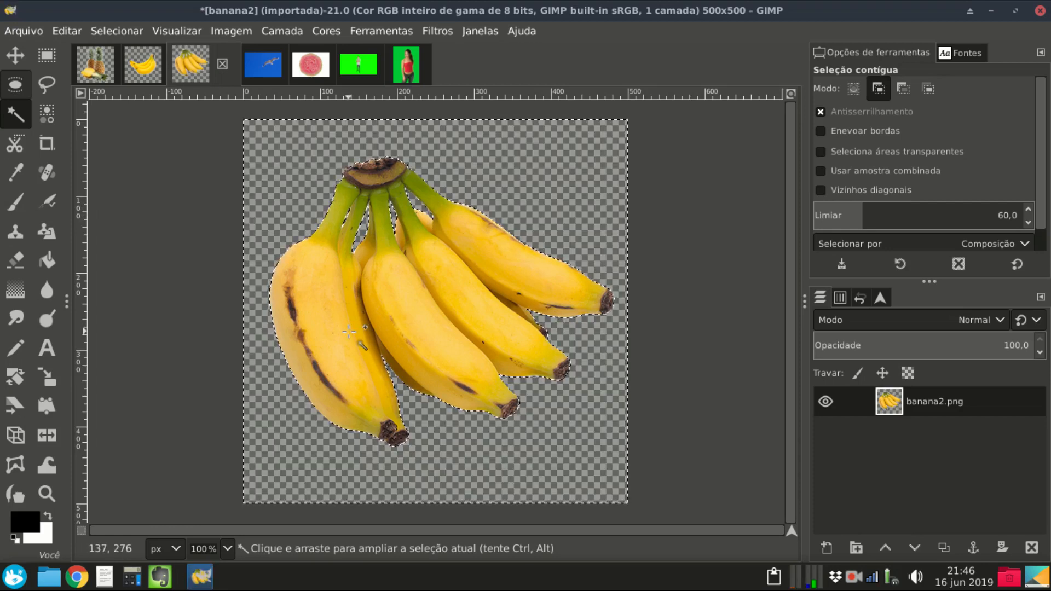
# Step: Select the blue sky in the bird.jpg image with Fuzzy Select at threshold 60 and delete it
pyautogui.click(268, 71)
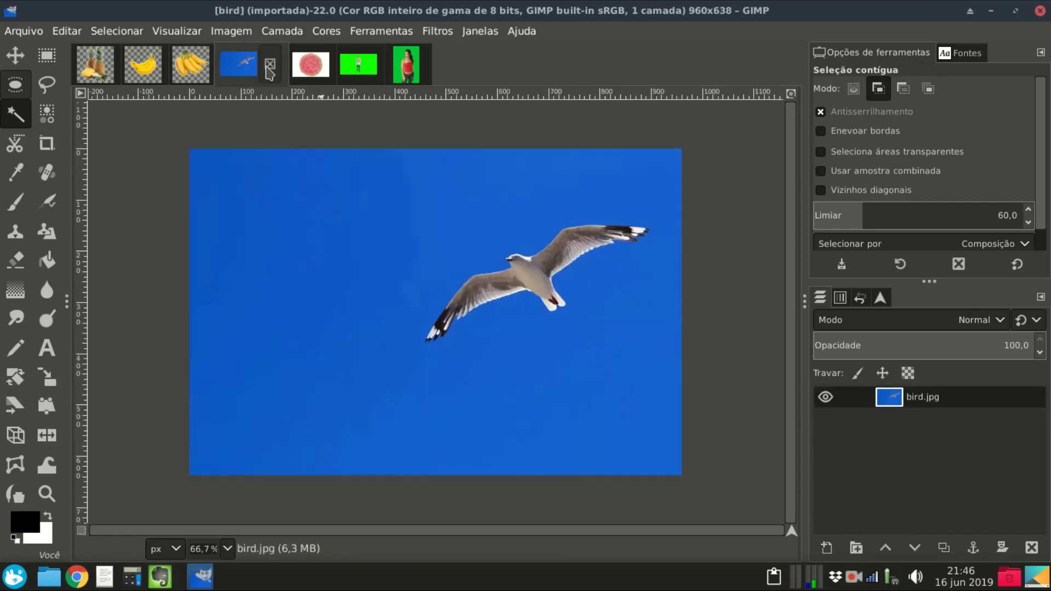
pyautogui.click(347, 246)
pyautogui.press('Delete')
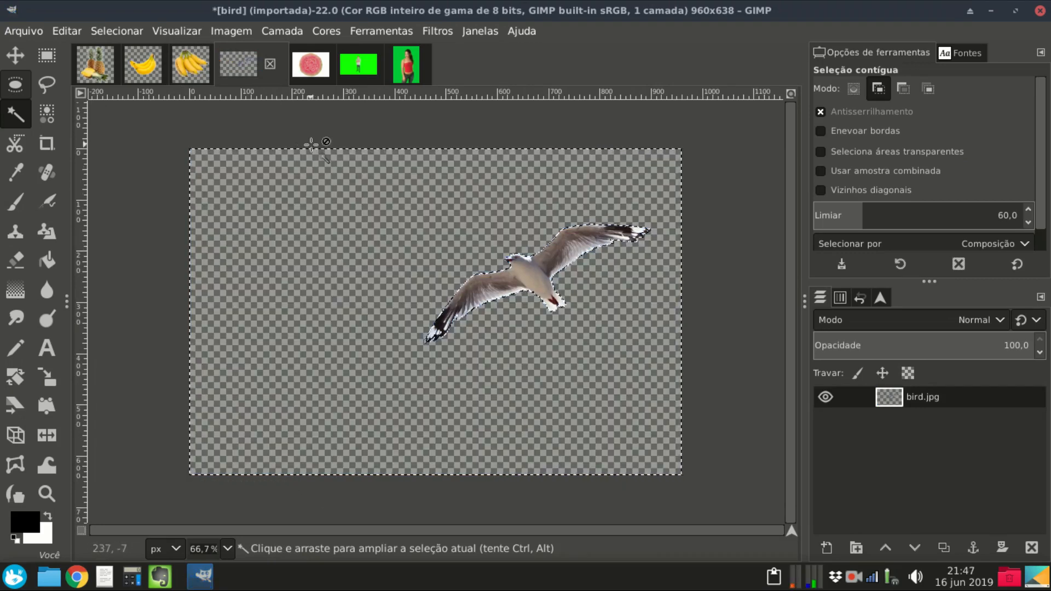
# Step: Select the white background around the guava slice in goiaba.png with Fuzzy Select and delete it
pyautogui.click(311, 64)
pyautogui.click(258, 171)
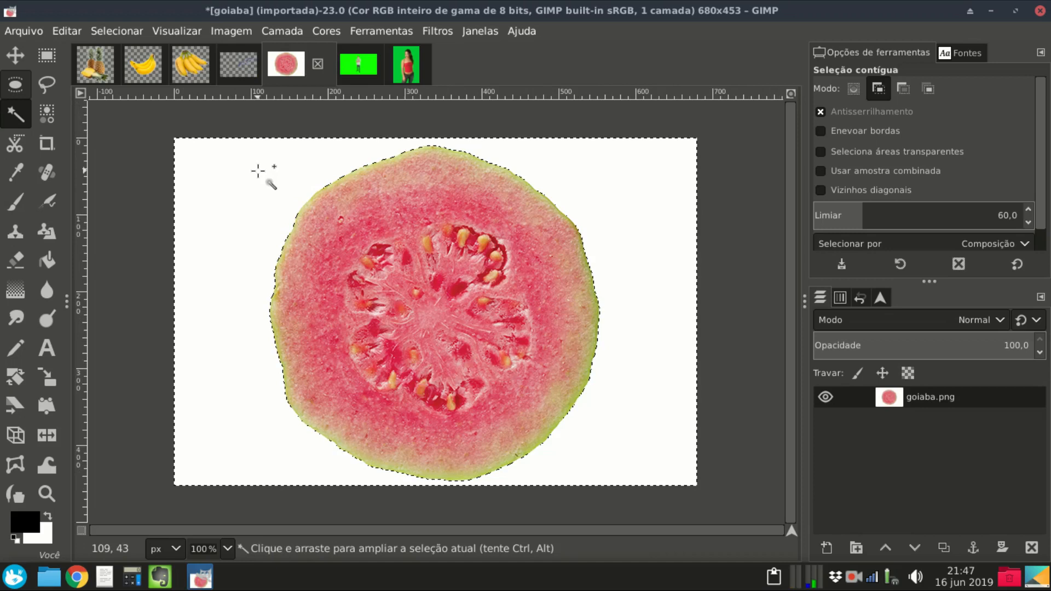
pyautogui.press('Delete')
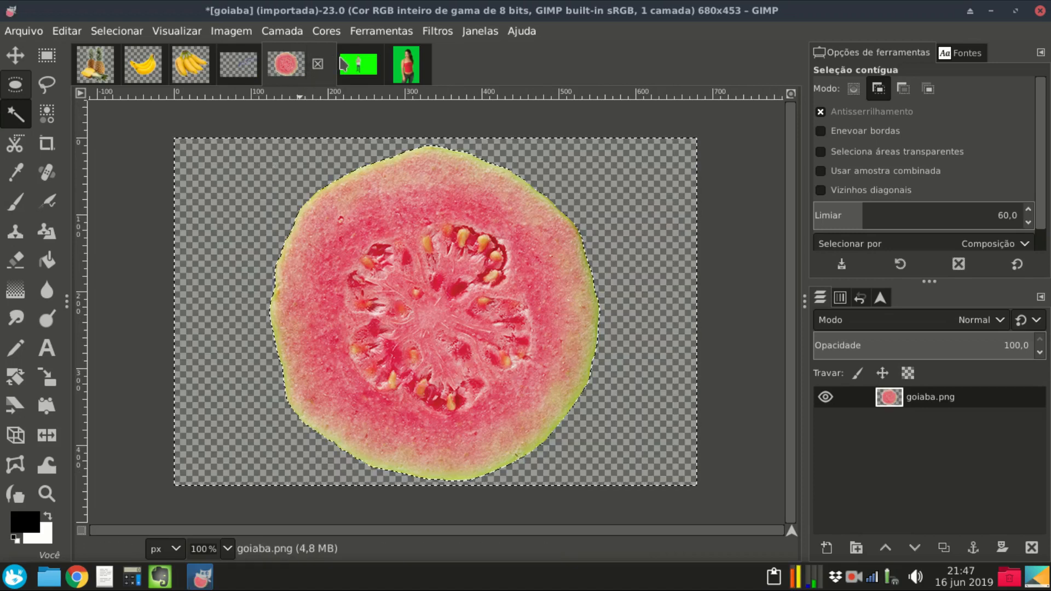
# Step: Select the green background around the standing man in green-screen.png with Fuzzy Select and delete it
pyautogui.click(343, 64)
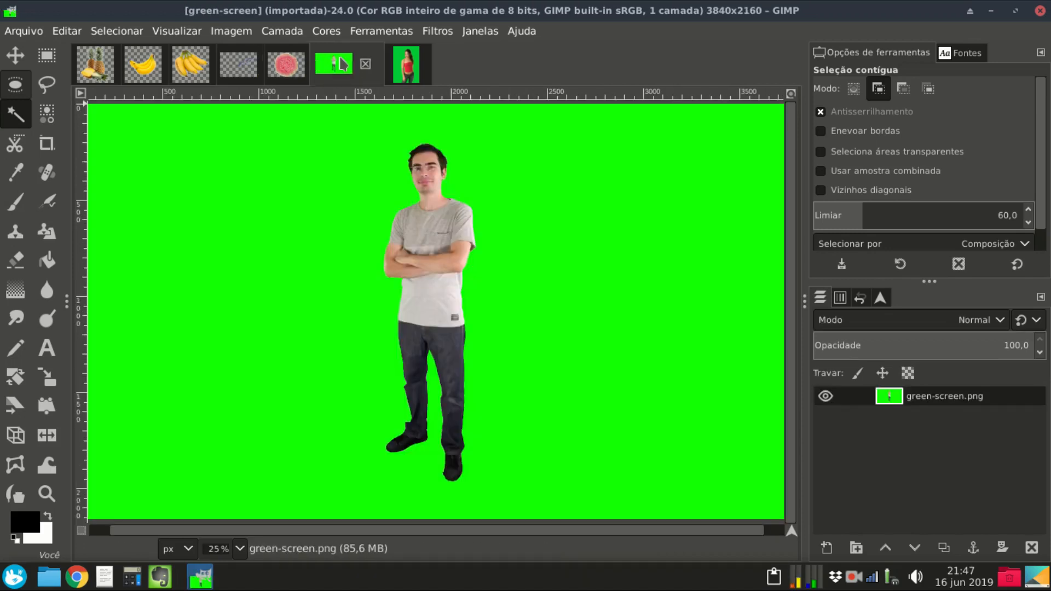
pyautogui.click(331, 141)
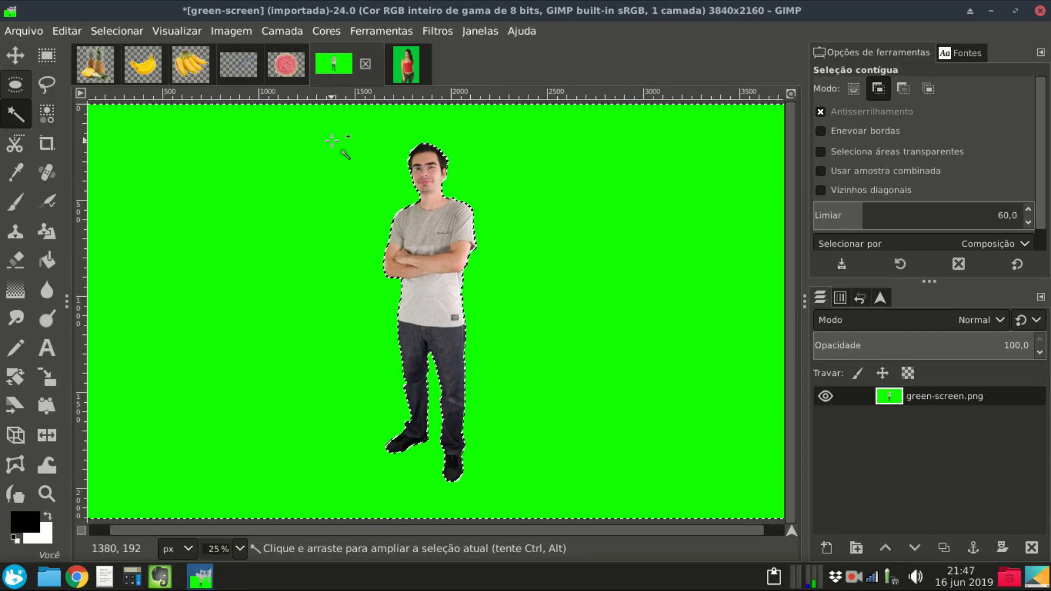
pyautogui.press('Delete')
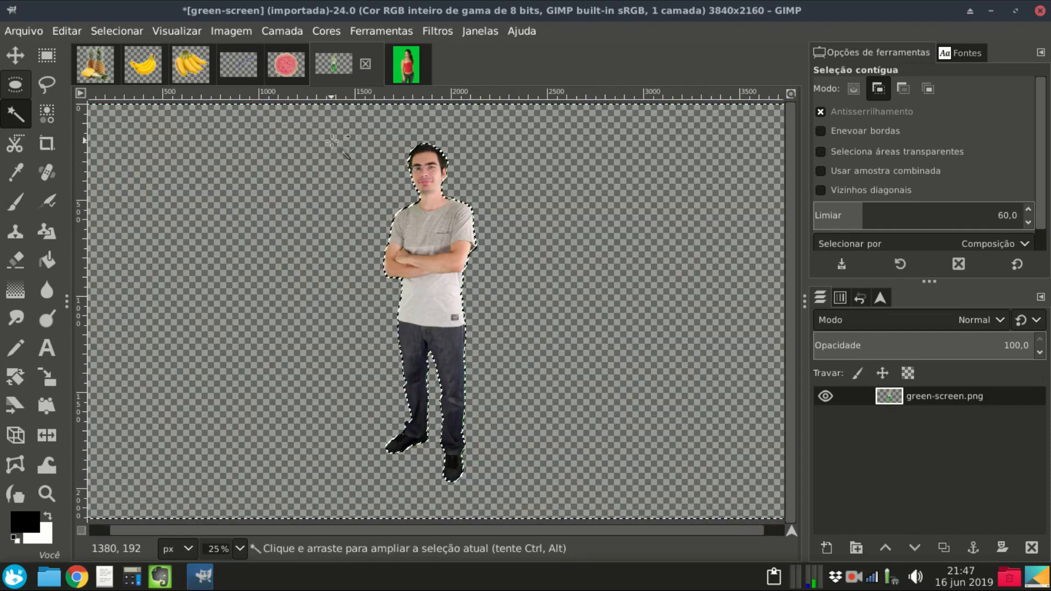
# Step: Delete the green background of green-screen2.jpg, including enclosed gaps, using Select by Color at threshold 60 with antialiasing (Antisserrilhamento) enabled
pyautogui.click(405, 74)
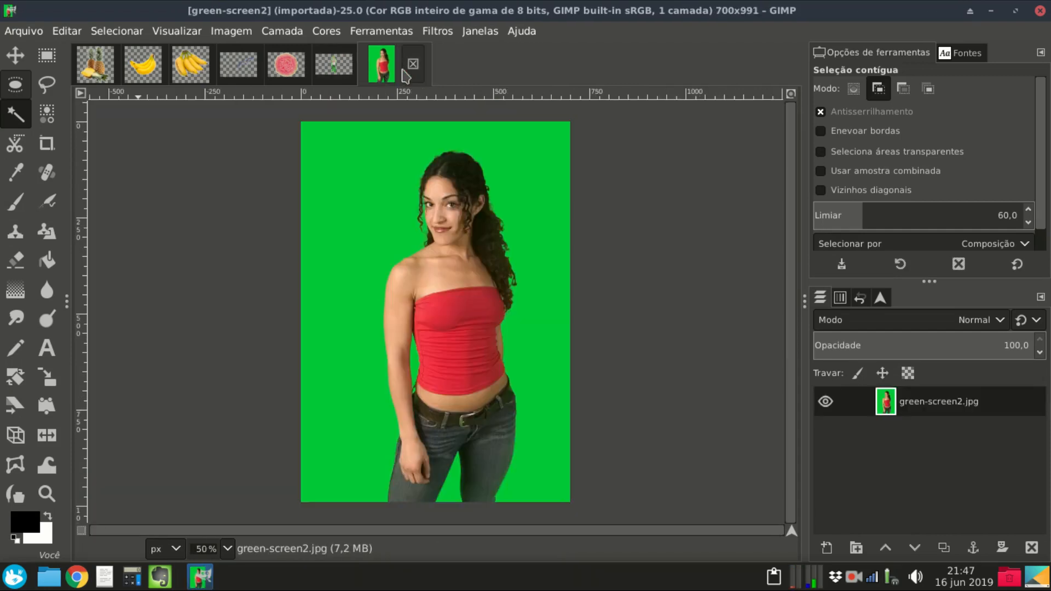
pyautogui.click(46, 114)
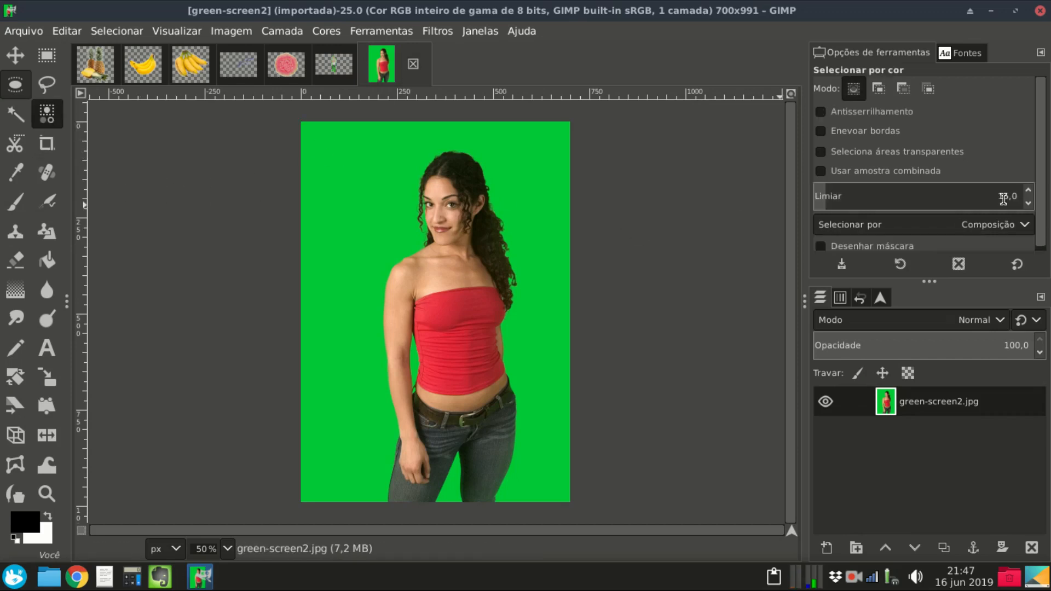
pyautogui.press('BackSpace')
pyautogui.press('BackSpace')
pyautogui.press('Return')
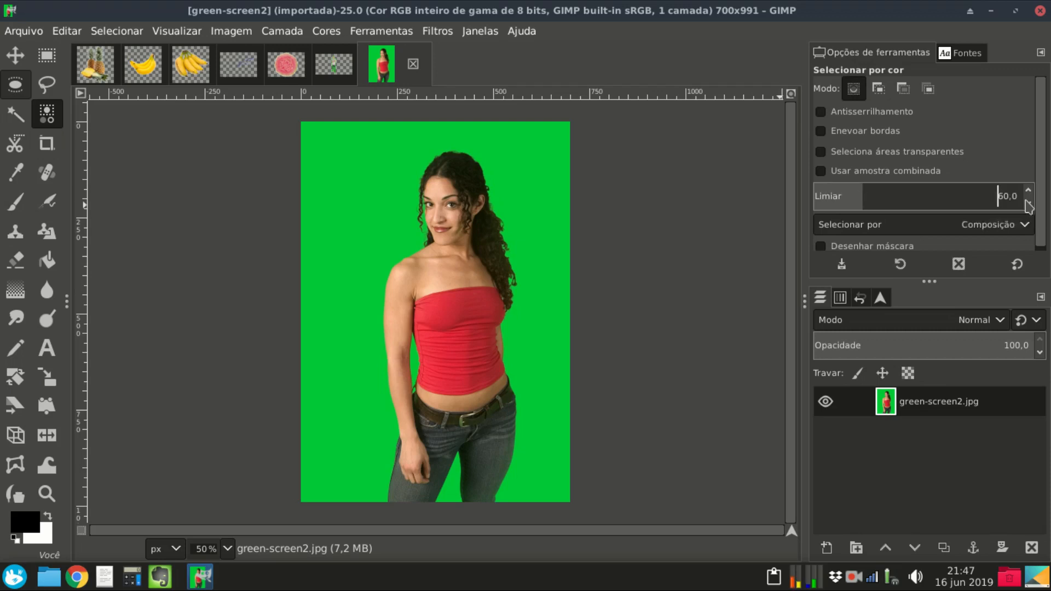
pyautogui.click(821, 113)
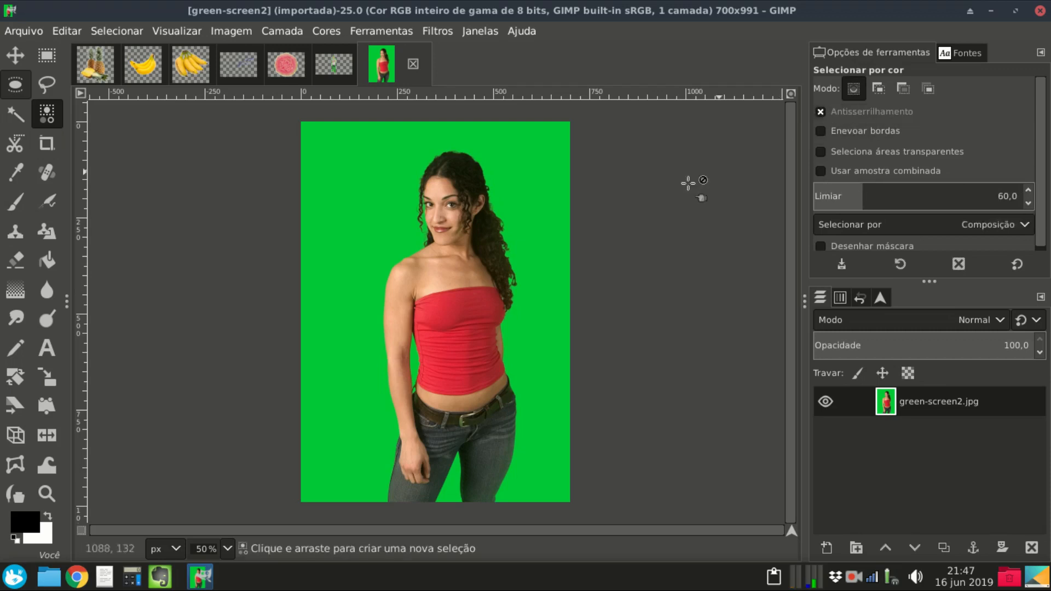
pyautogui.click(510, 190)
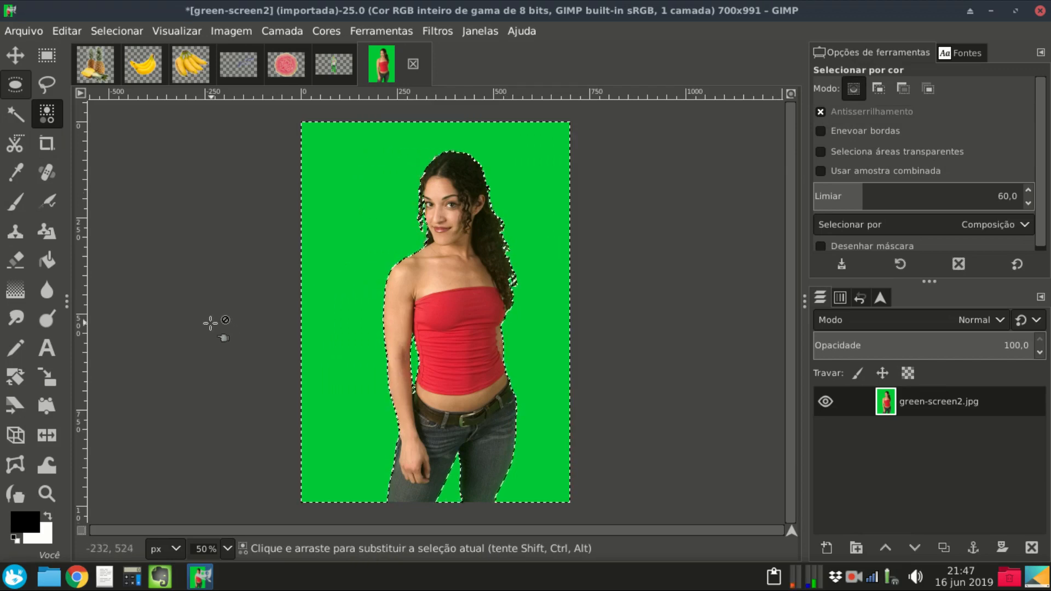
pyautogui.press('Delete')
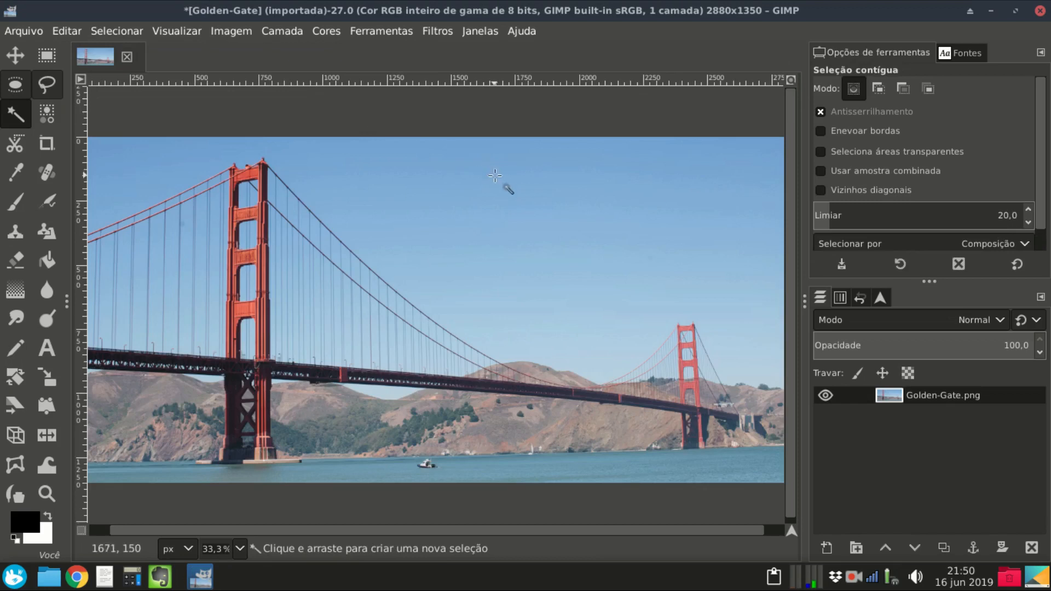
# Step: Sample several areas of the Golden-Gate.png sky with Fuzzy Select at threshold 20 in replace mode, ending with the upper sky
pyautogui.click(512, 161)
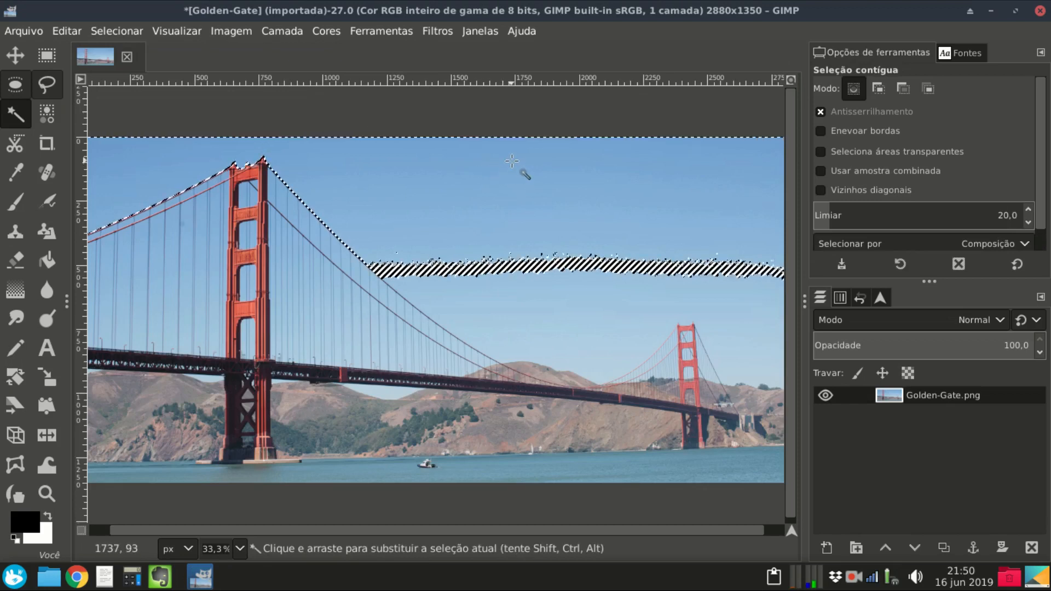
pyautogui.click(523, 293)
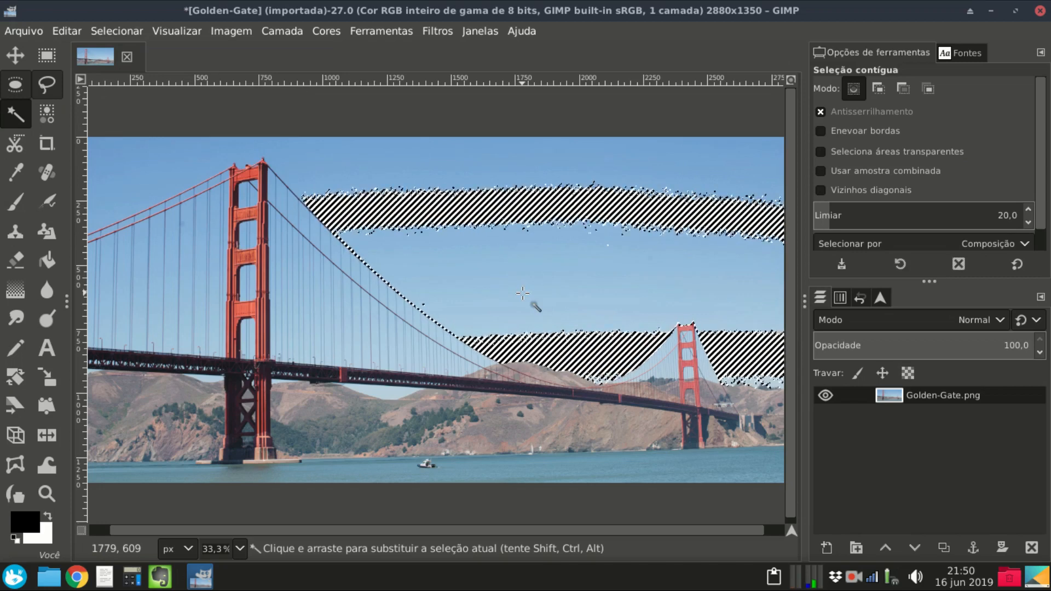
pyautogui.click(570, 344)
pyautogui.click(543, 276)
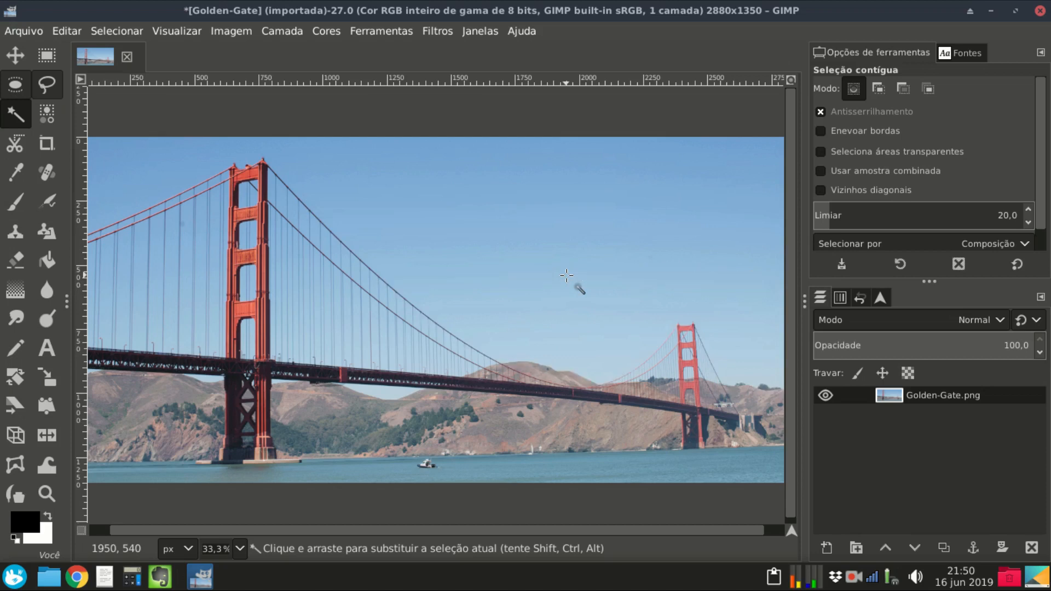
pyautogui.click(558, 174)
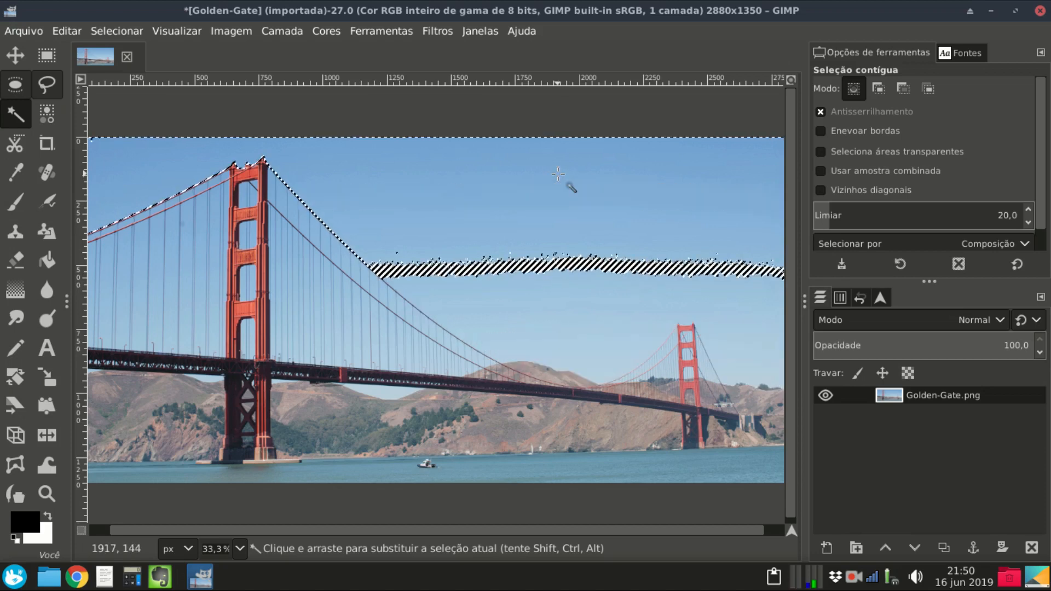